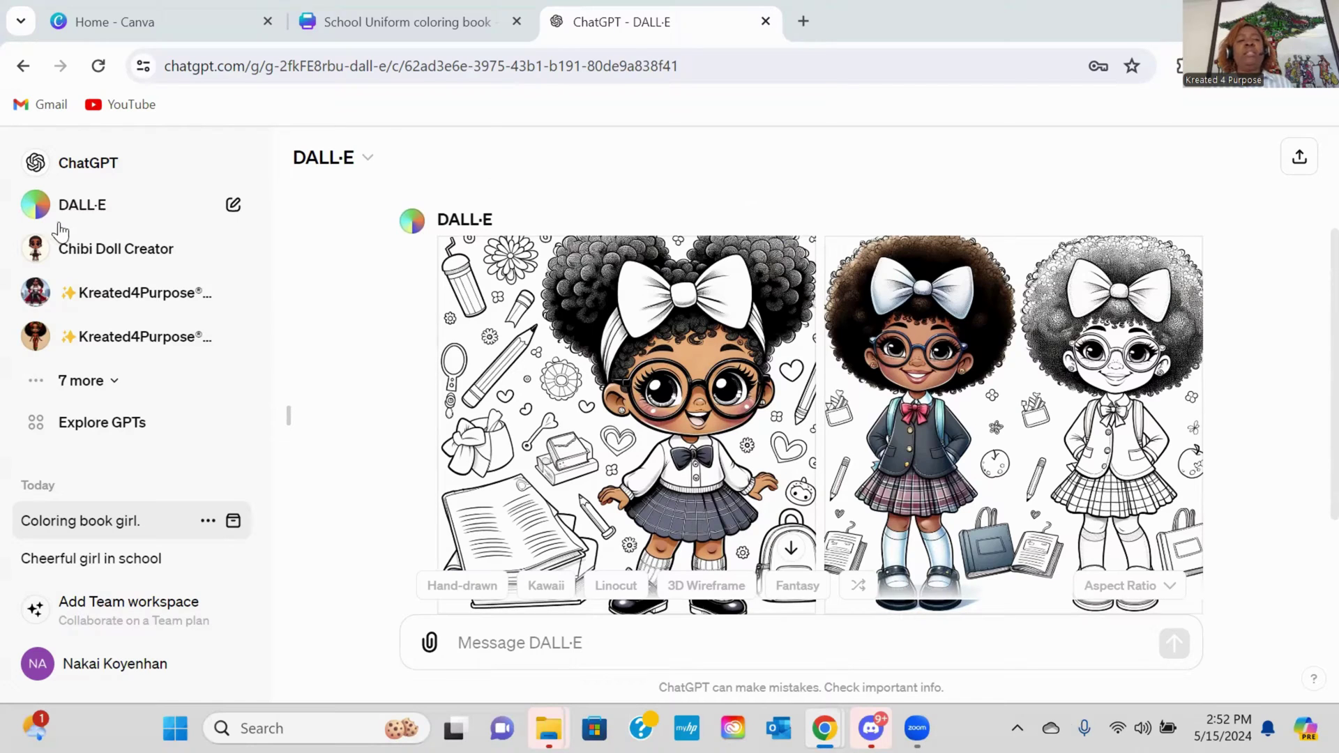
Step: Paste the cheerful schoolgirl coloring-page prompt into a new ChatGPT chat and send it
left_click(97, 169)
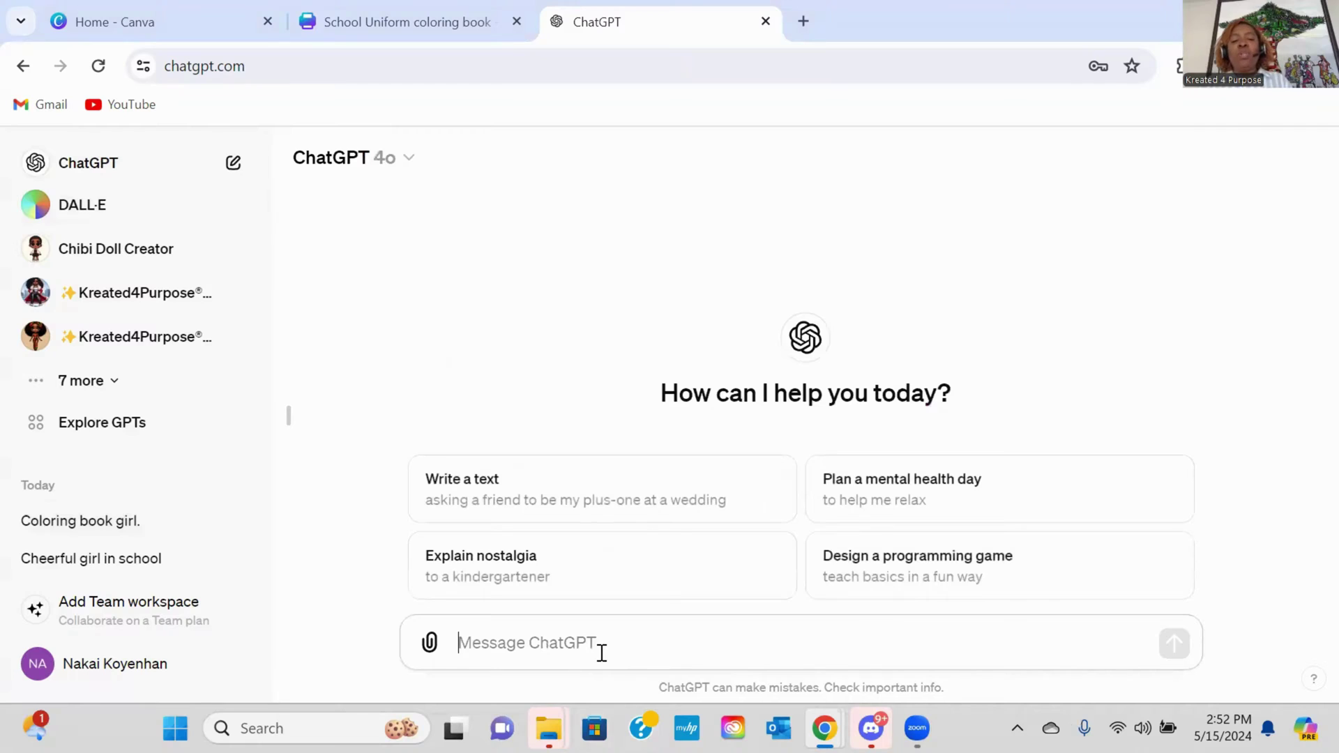
right_click(601, 653)
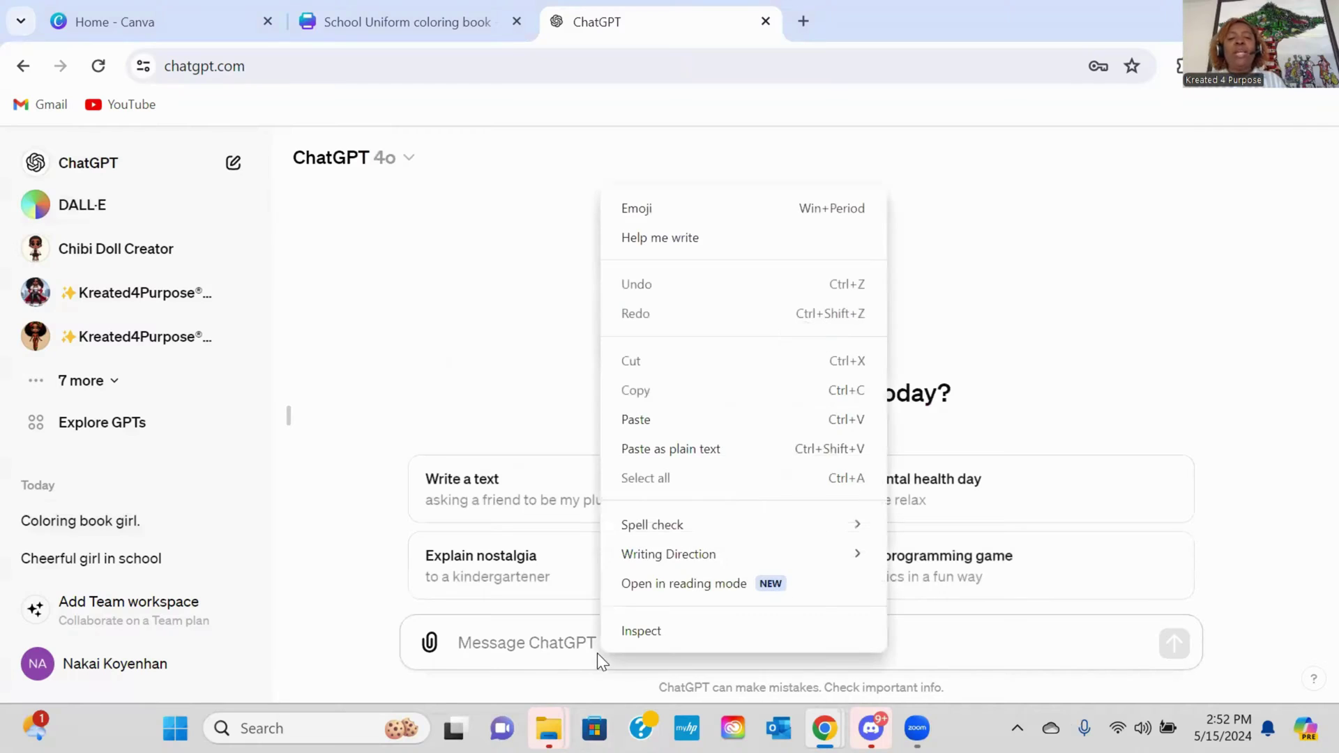
left_click(629, 420)
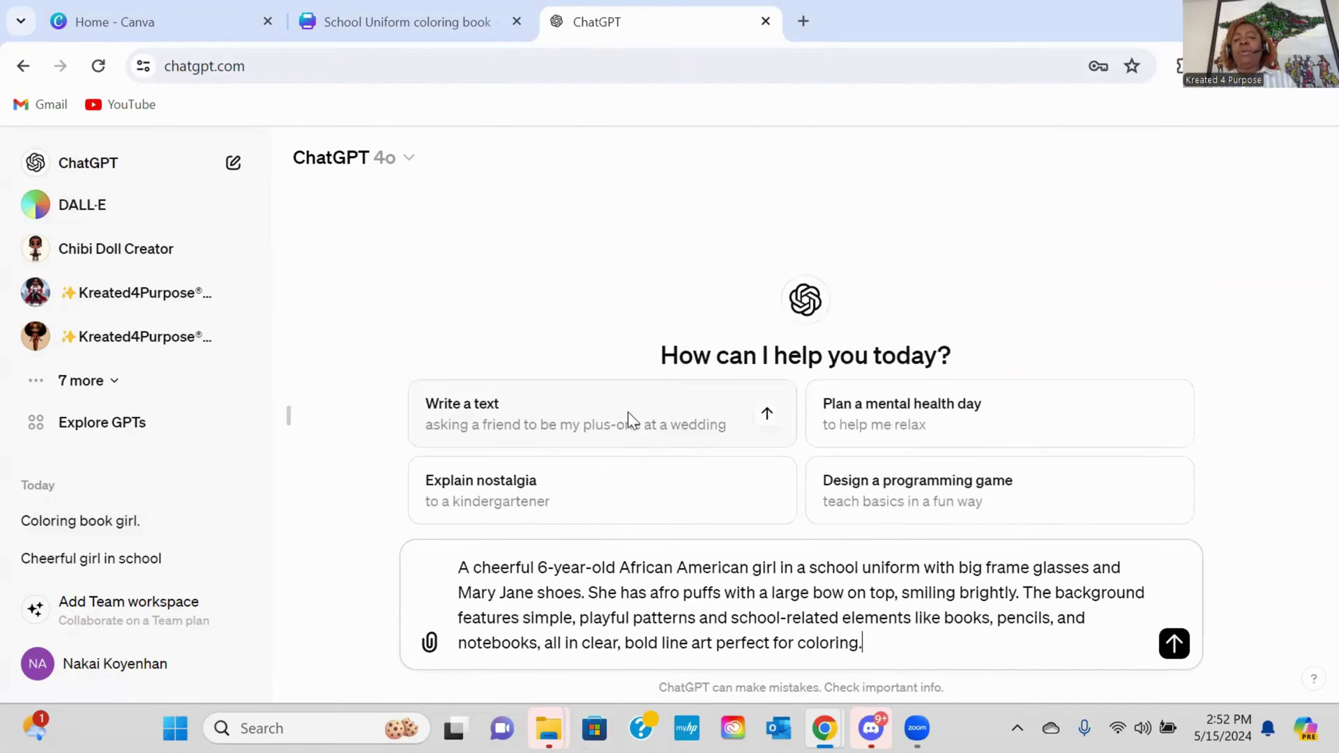
left_click(1175, 643)
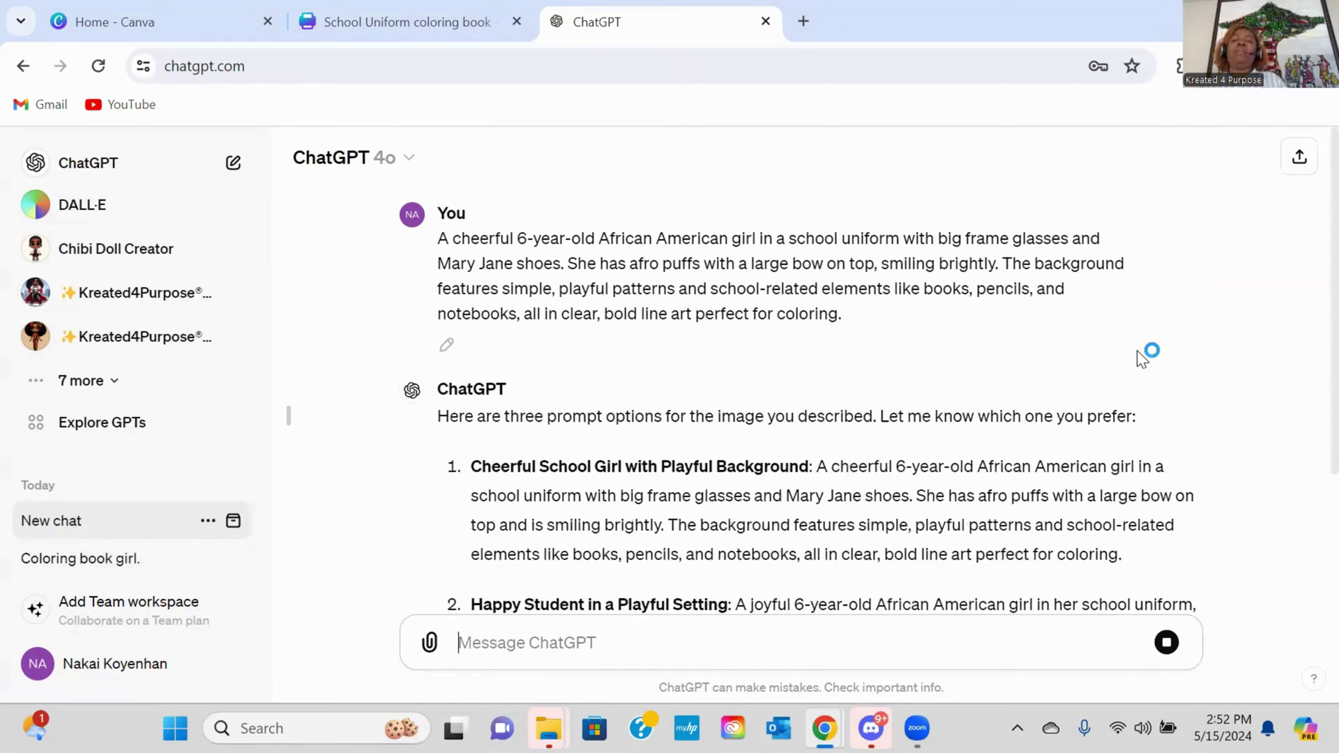
scroll(1136, 350, "down", 5)
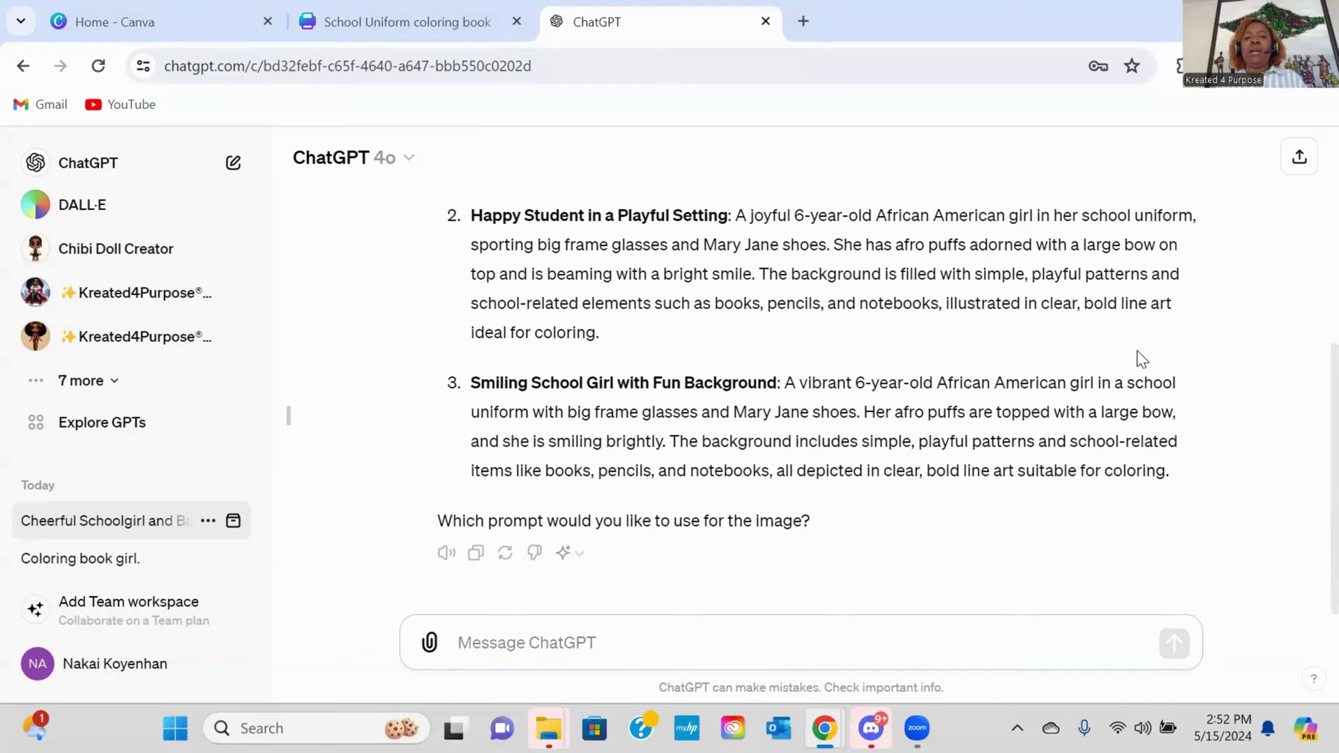
Step: Pick option 2 so ChatGPT generates the schoolgirl coloring image
type("2")
key("Return")
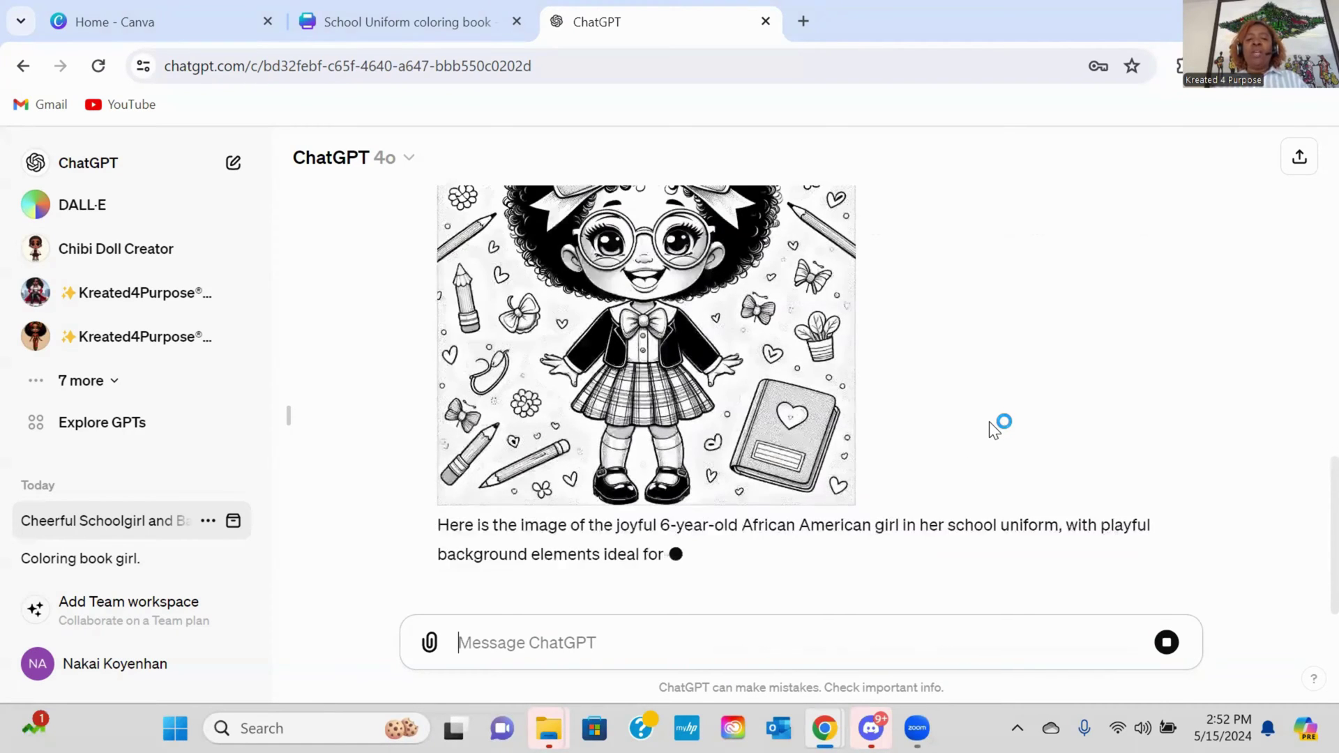
scroll(972, 387, "up", 2)
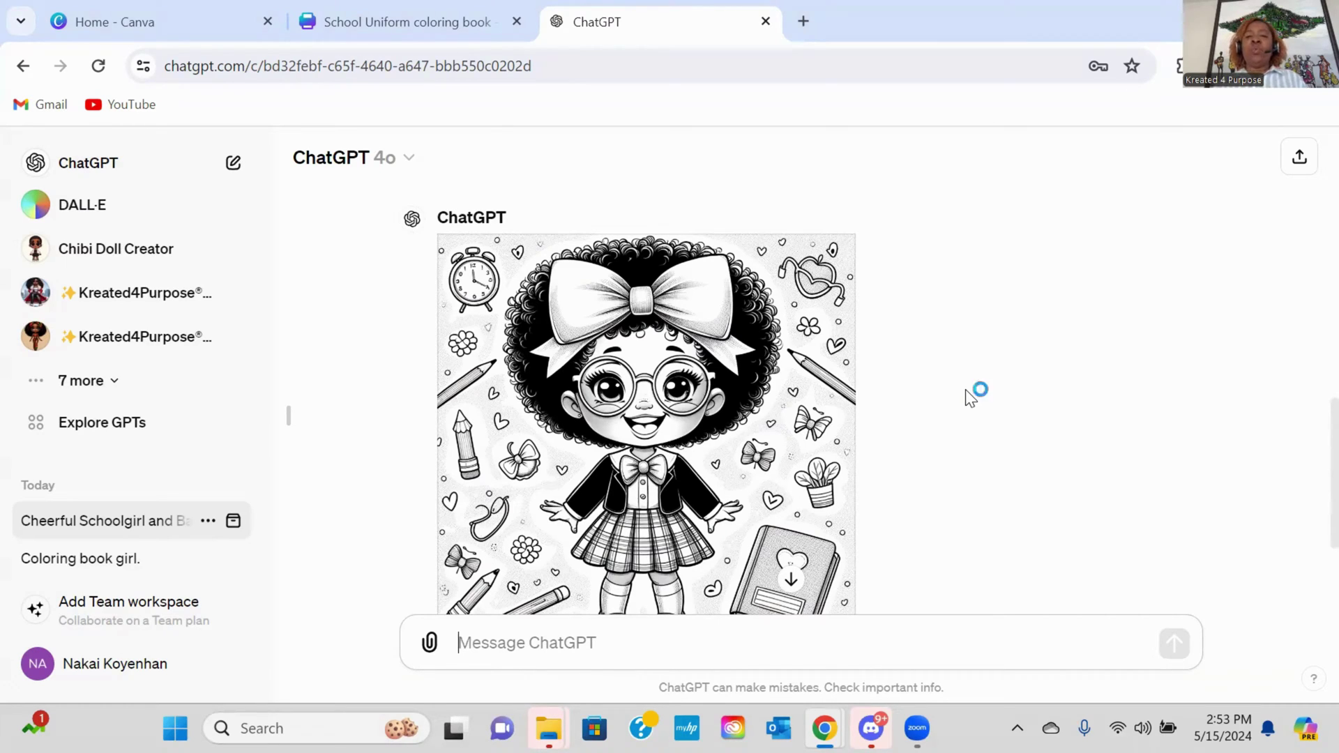
scroll(1035, 409, "down", 2)
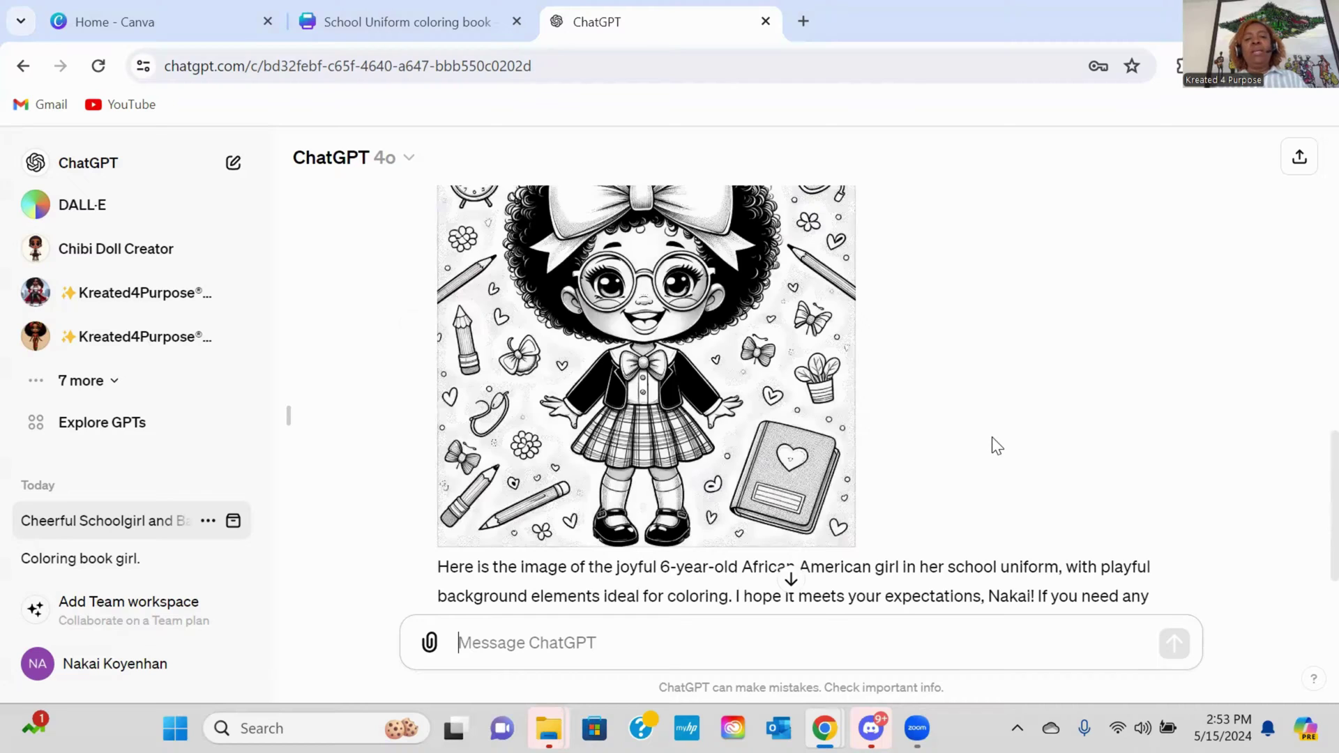
Step: Download the generated schoolgirl coloring image as a .webp file
scroll(992, 436, "up", 4)
scroll(992, 437, "down", 2)
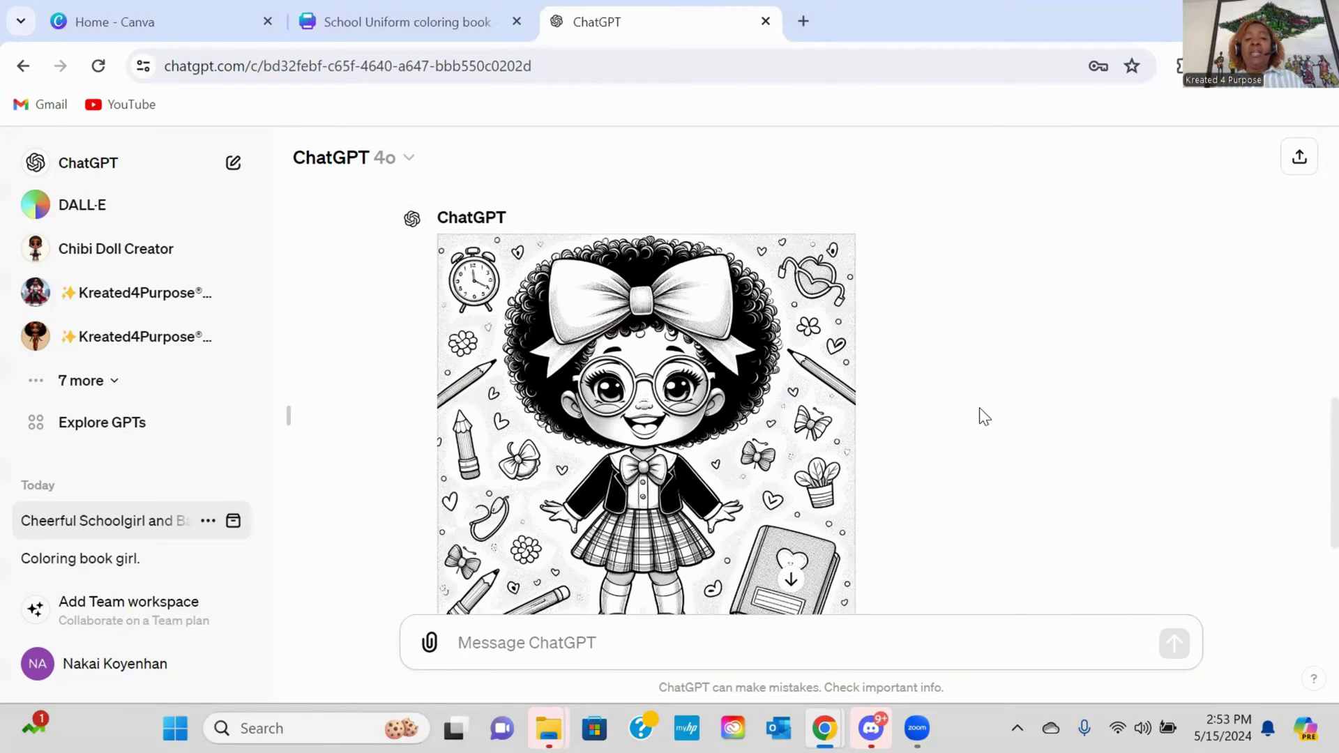
scroll(980, 412, "down", 2)
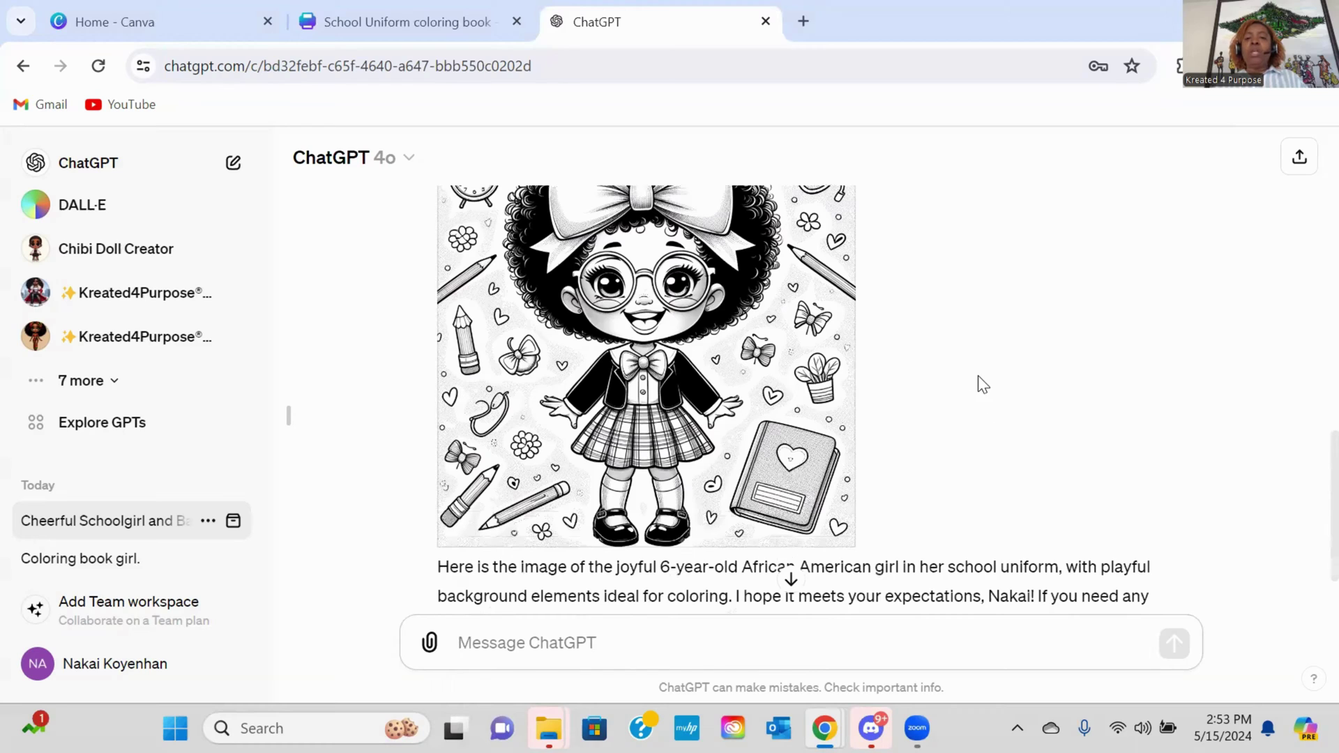
scroll(977, 383, "up", 3)
left_click(833, 373)
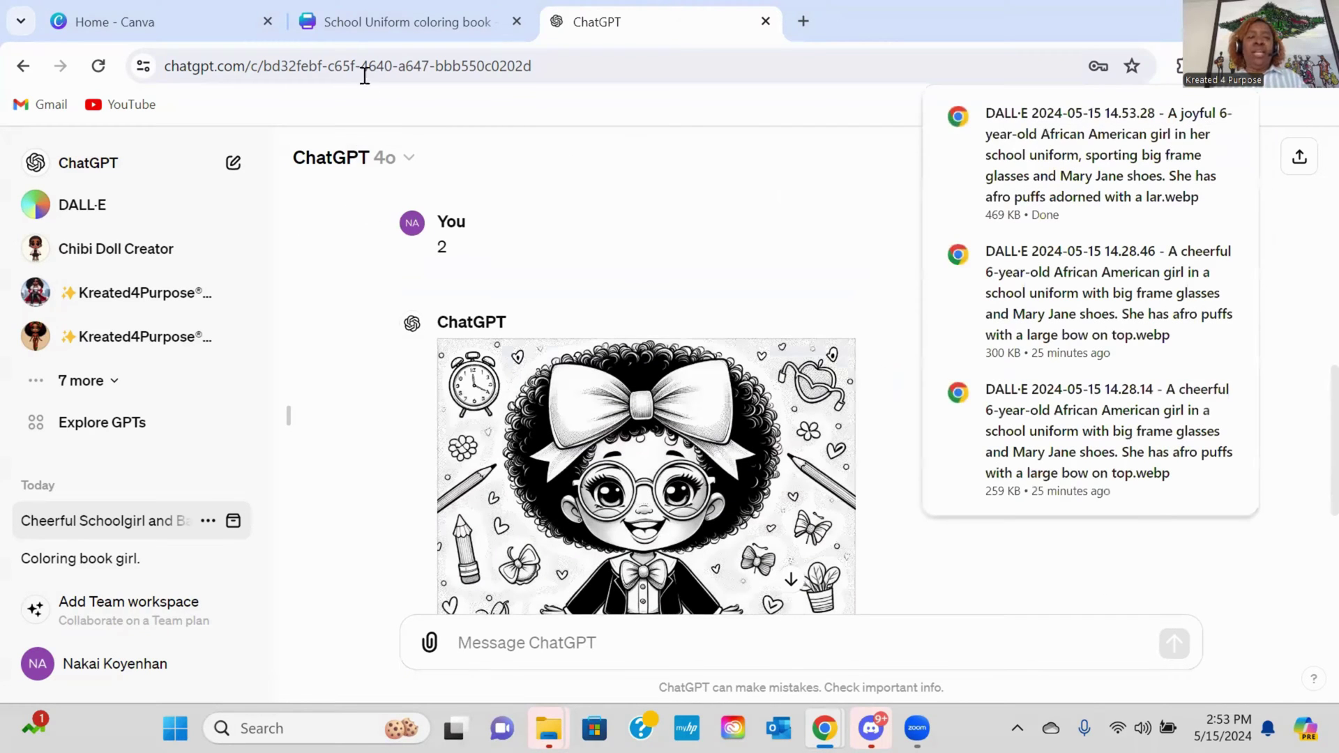
Step: Create a blank portrait 8.5 × 11 in flyer design titled 'Childrens coloring book'
left_click(159, 24)
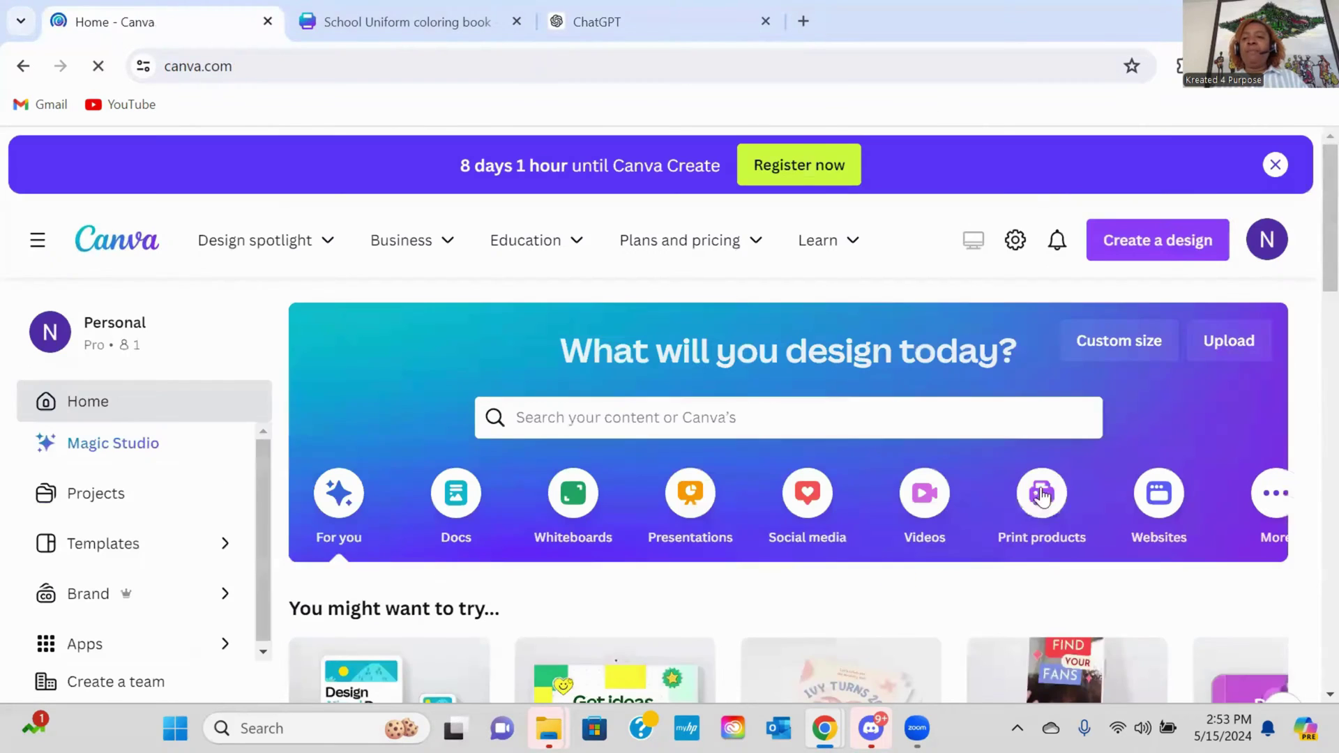
left_click(1159, 239)
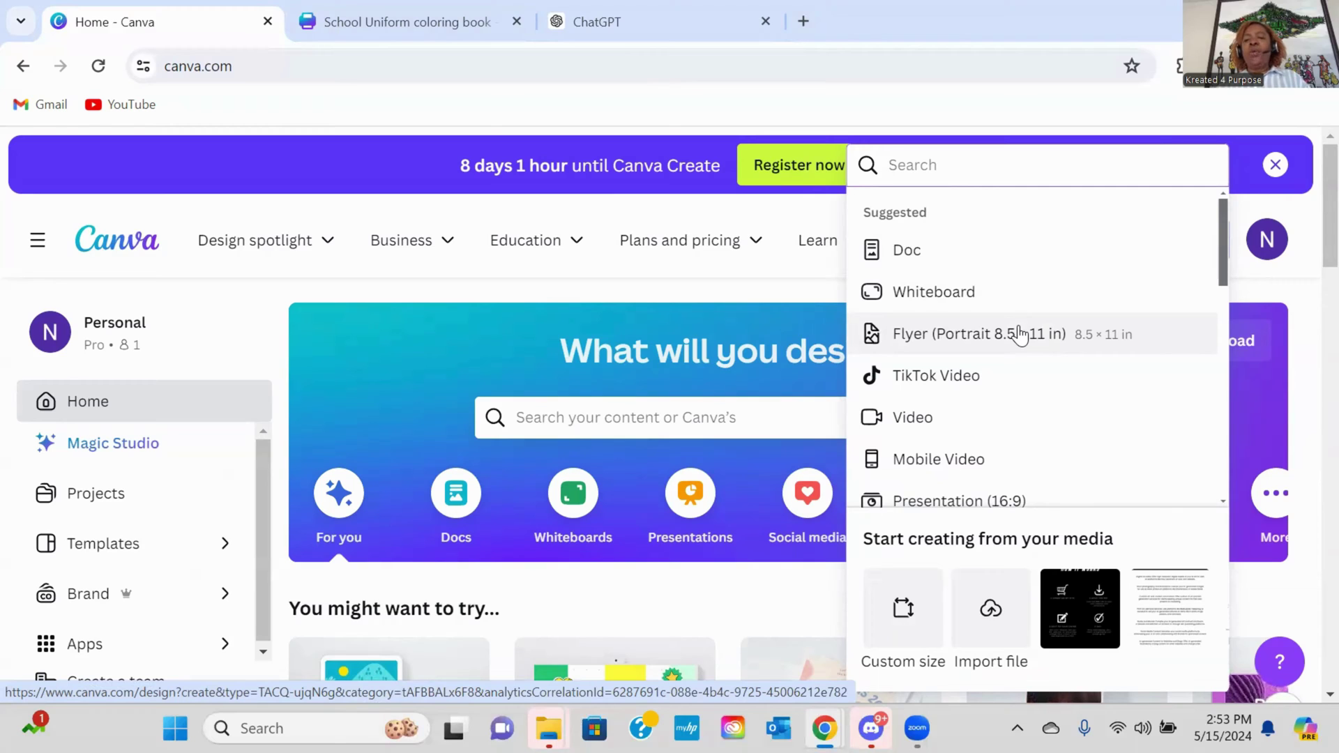
left_click(1020, 333)
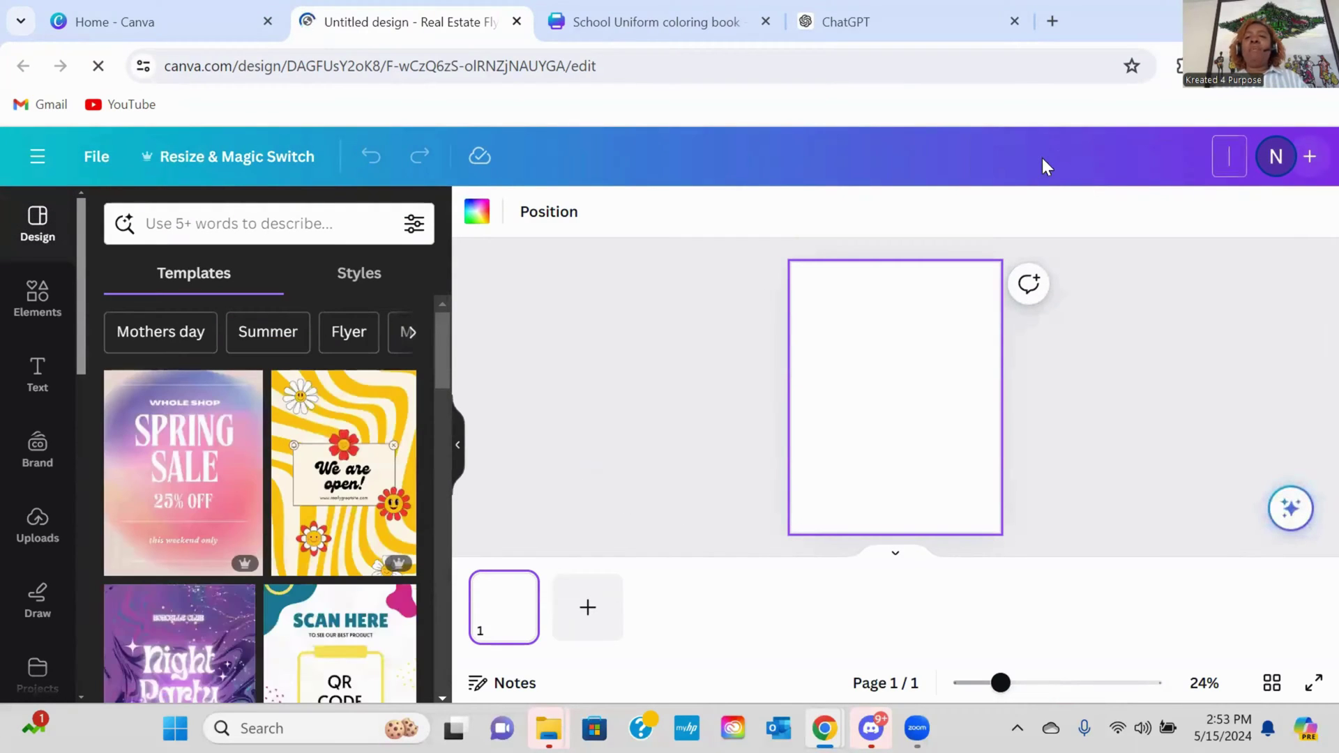
type("Ch")
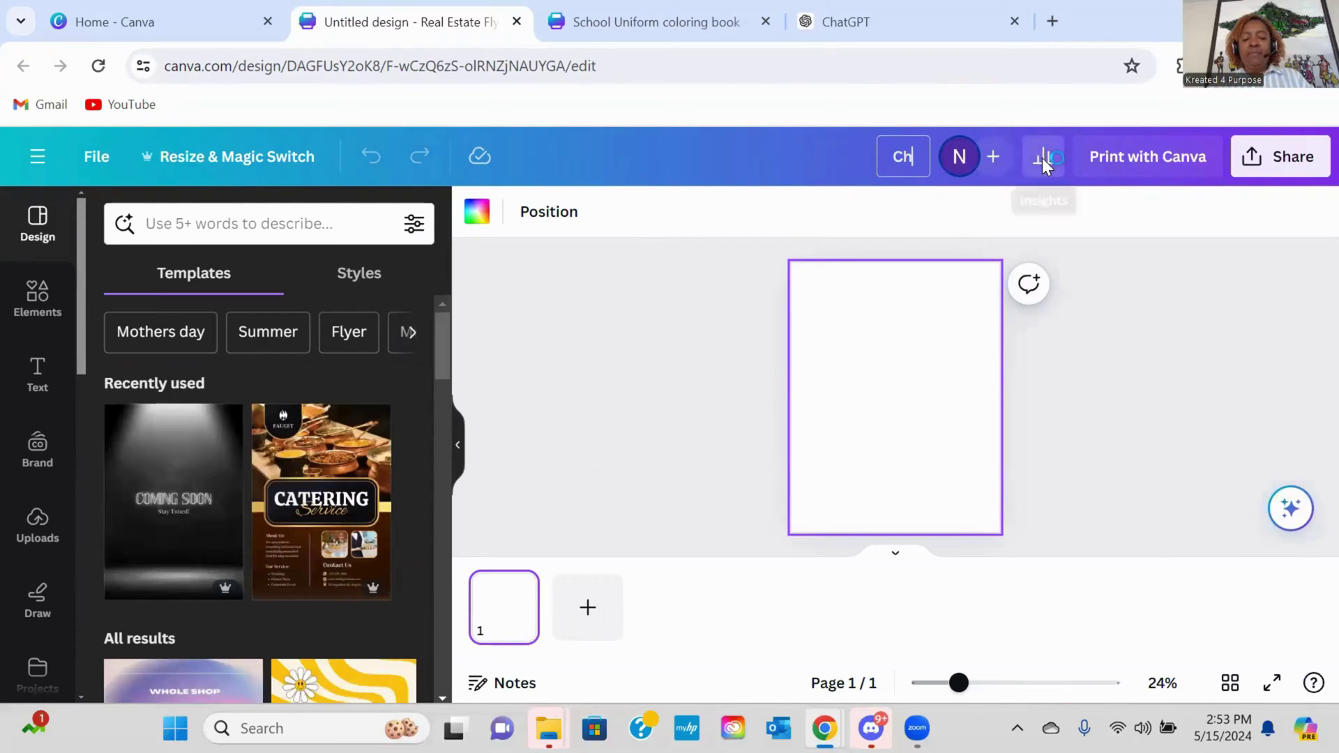
type("ildrens coloring book")
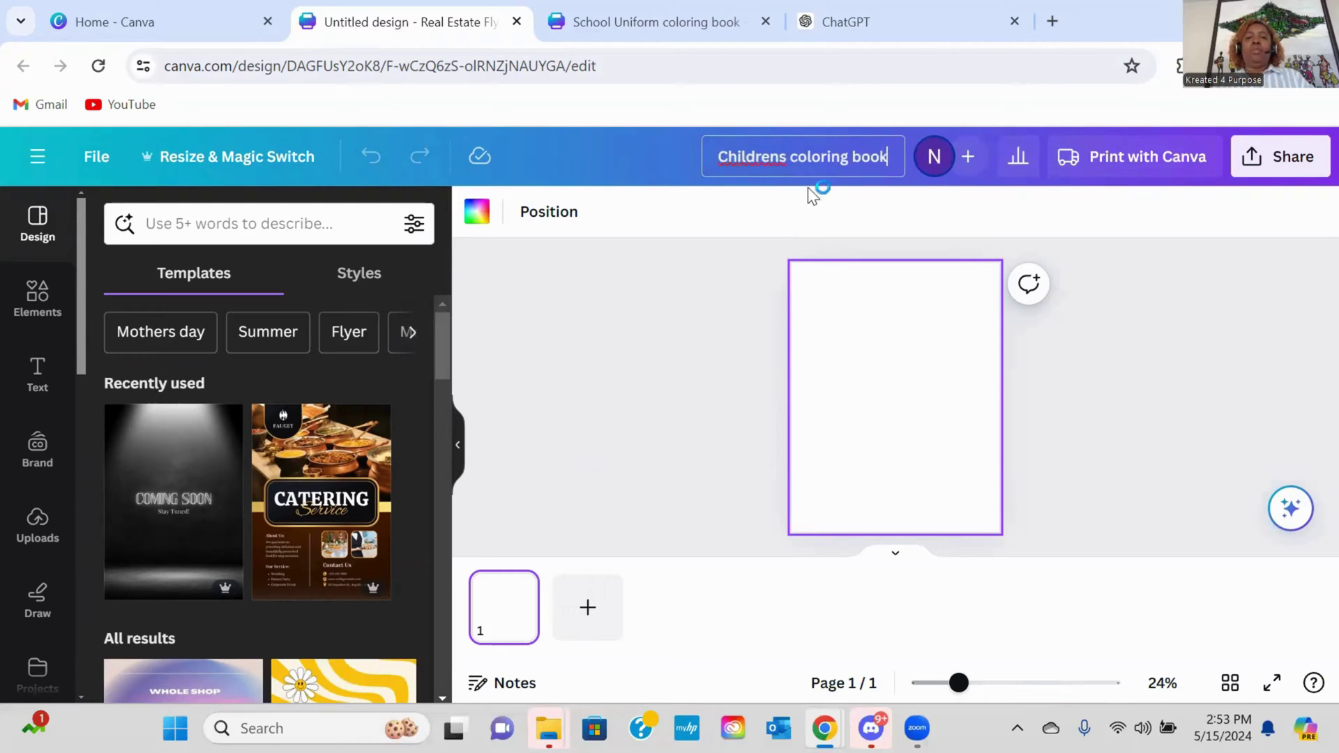
left_click(626, 385)
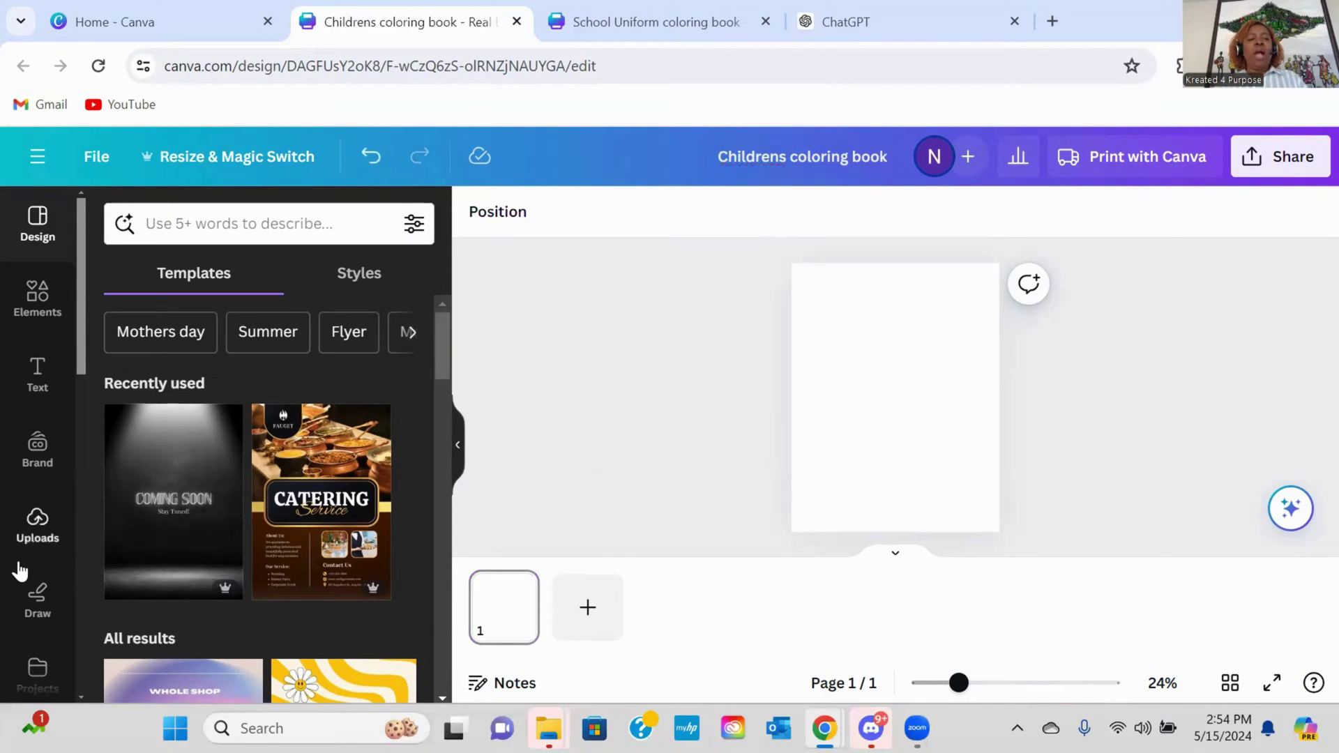
Step: Upload the downloaded schoolgirl image from the Downloads folder into Canva's uploads
left_click(26, 537)
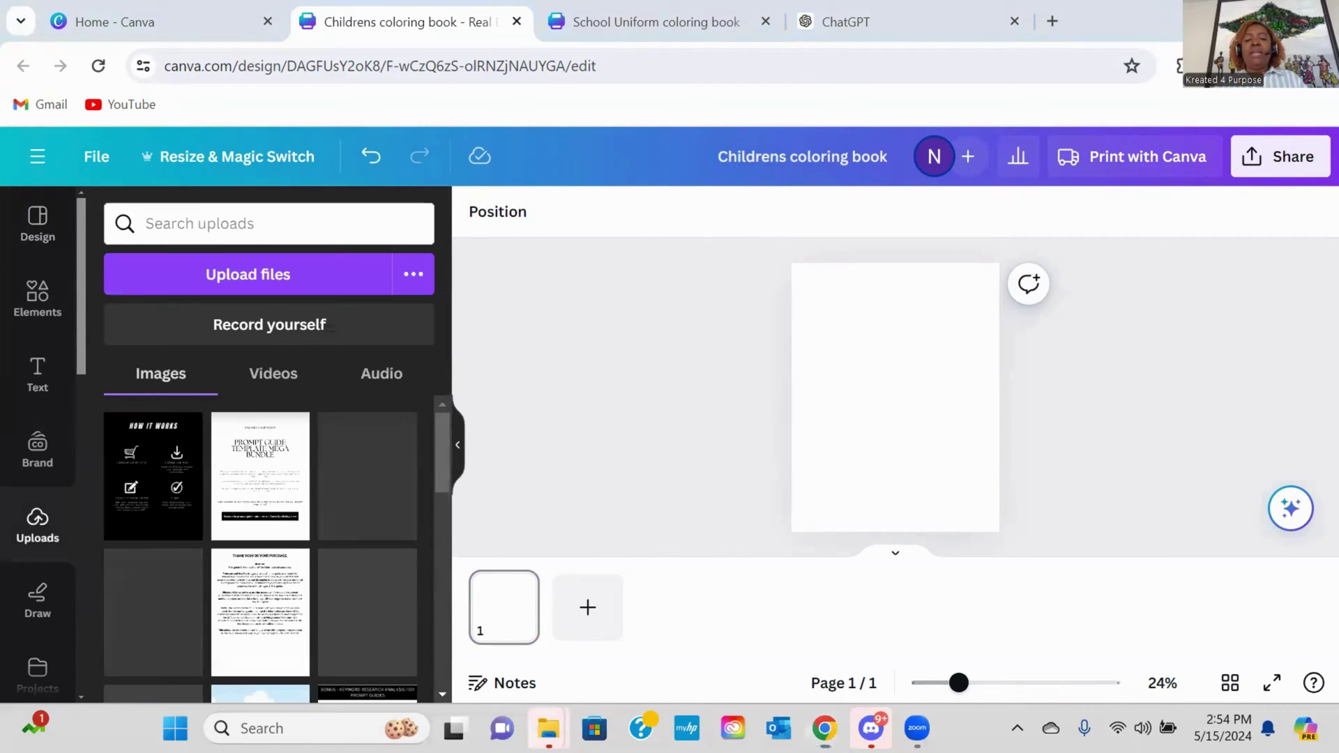
mouse_move(549, 728)
left_click(236, 647)
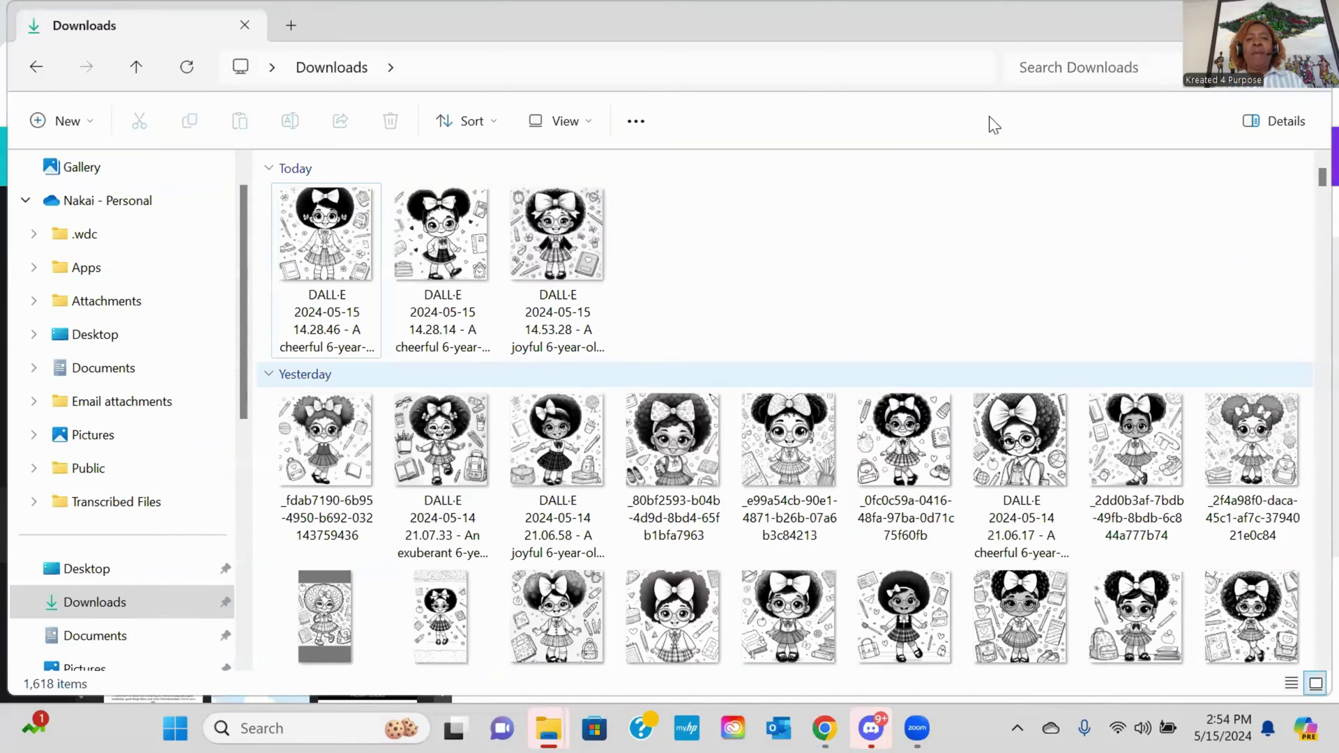
double_click(984, 40)
left_click_drag(830, 357, 419, 558)
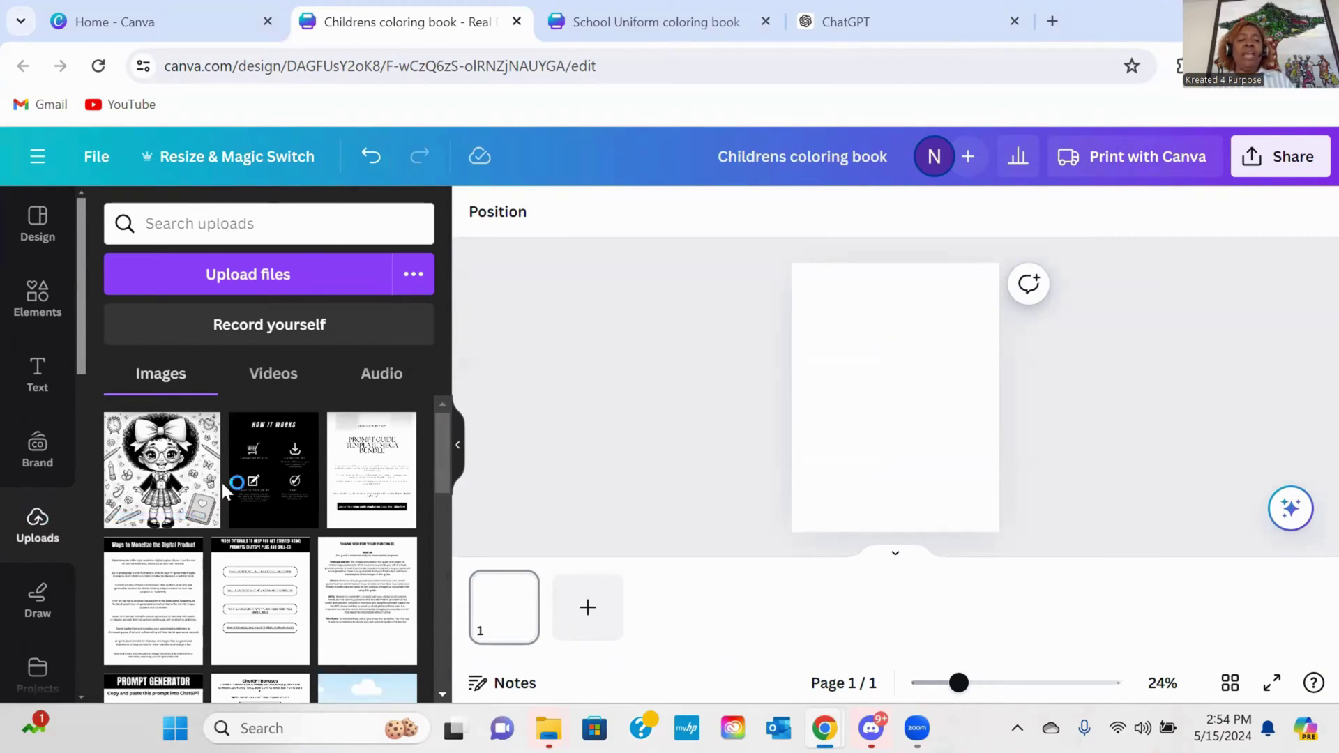
Step: Place the uploaded schoolgirl image on page 1 and deselect it
left_click(153, 481)
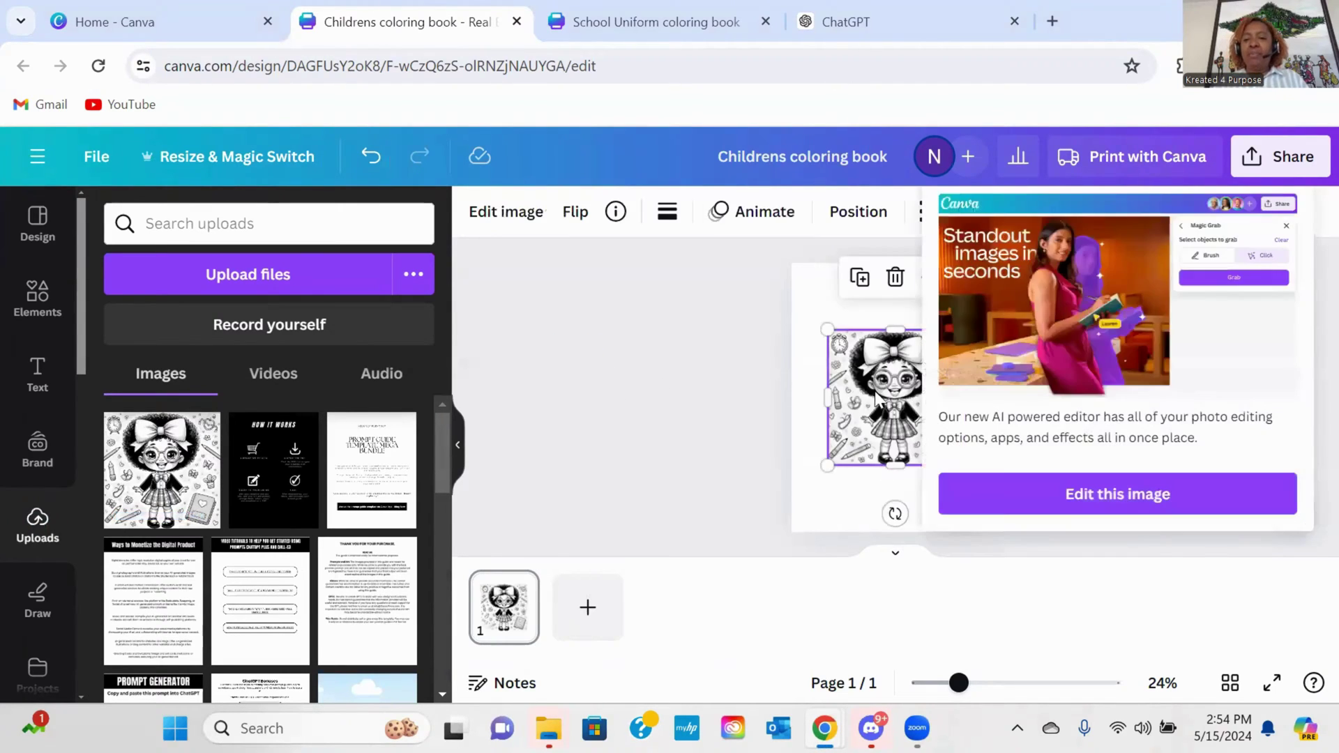
left_click(678, 450)
left_click(877, 403)
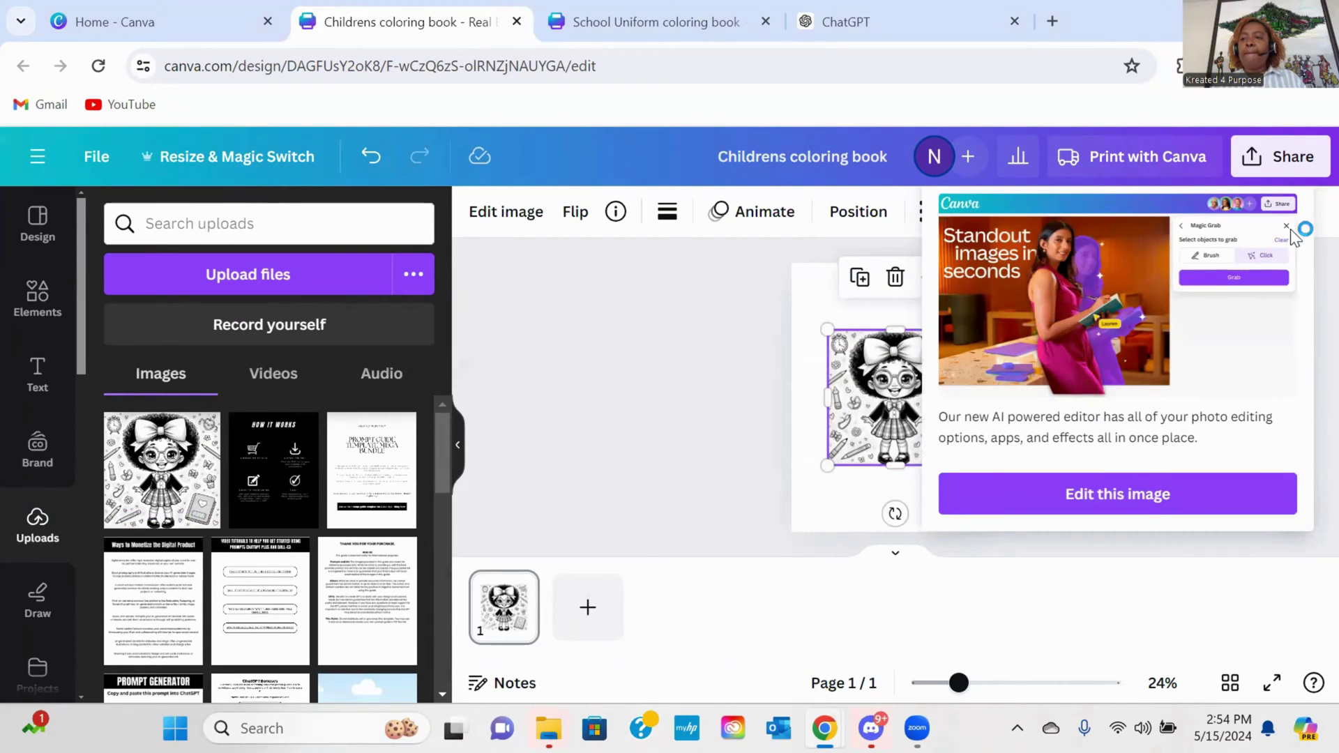
left_click(689, 522)
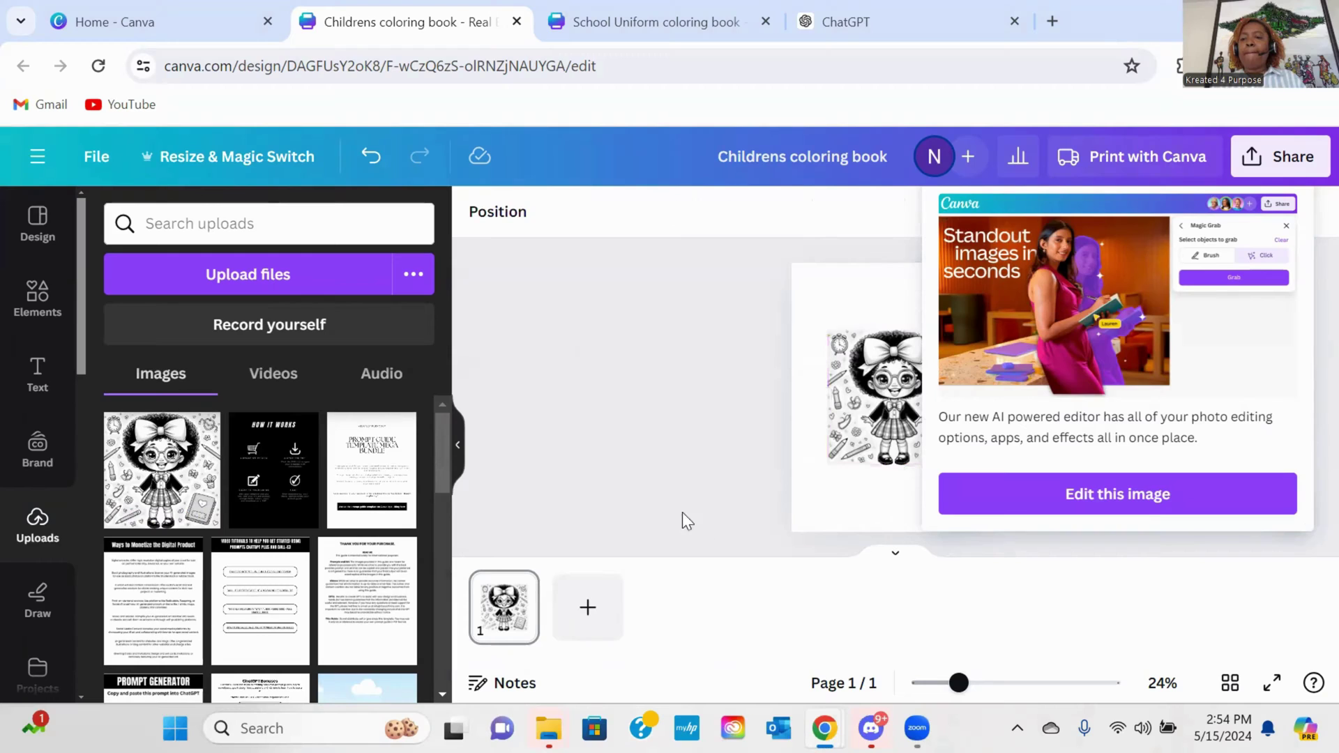
Step: Move the schoolgirl image to the page's top-left corner and enlarge it to cover the page
left_click(851, 407)
left_click_drag(867, 403, 831, 325)
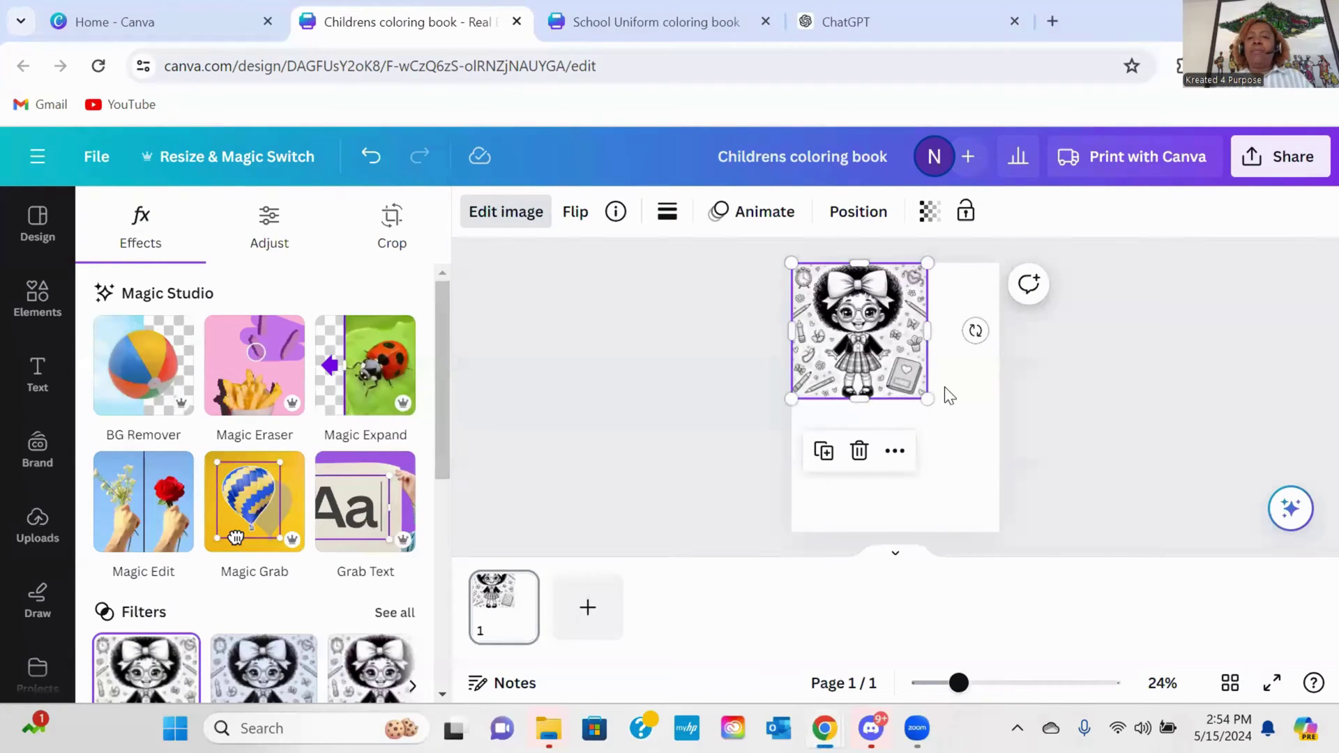
left_click_drag(926, 399, 895, 541)
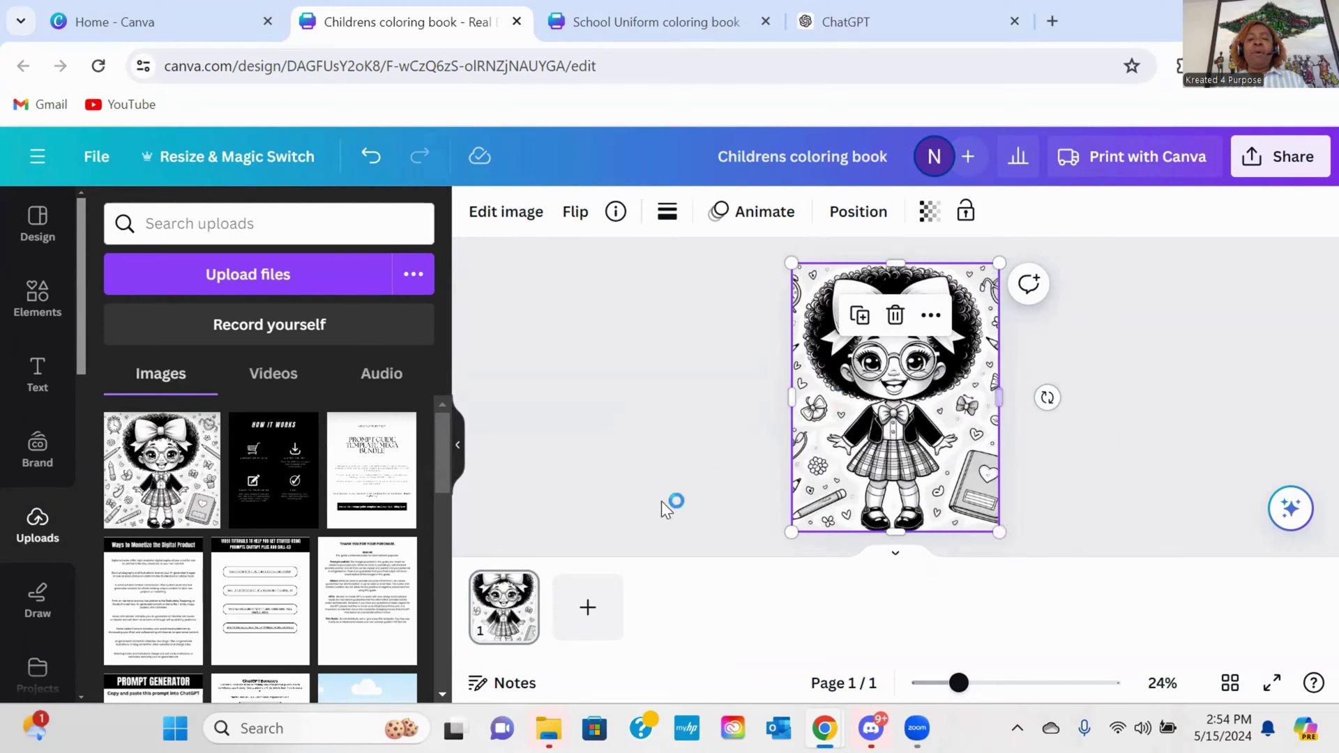
Step: Apply Mono > Classic from the full filter list to the page 1 schoolgirl image
left_click(481, 215)
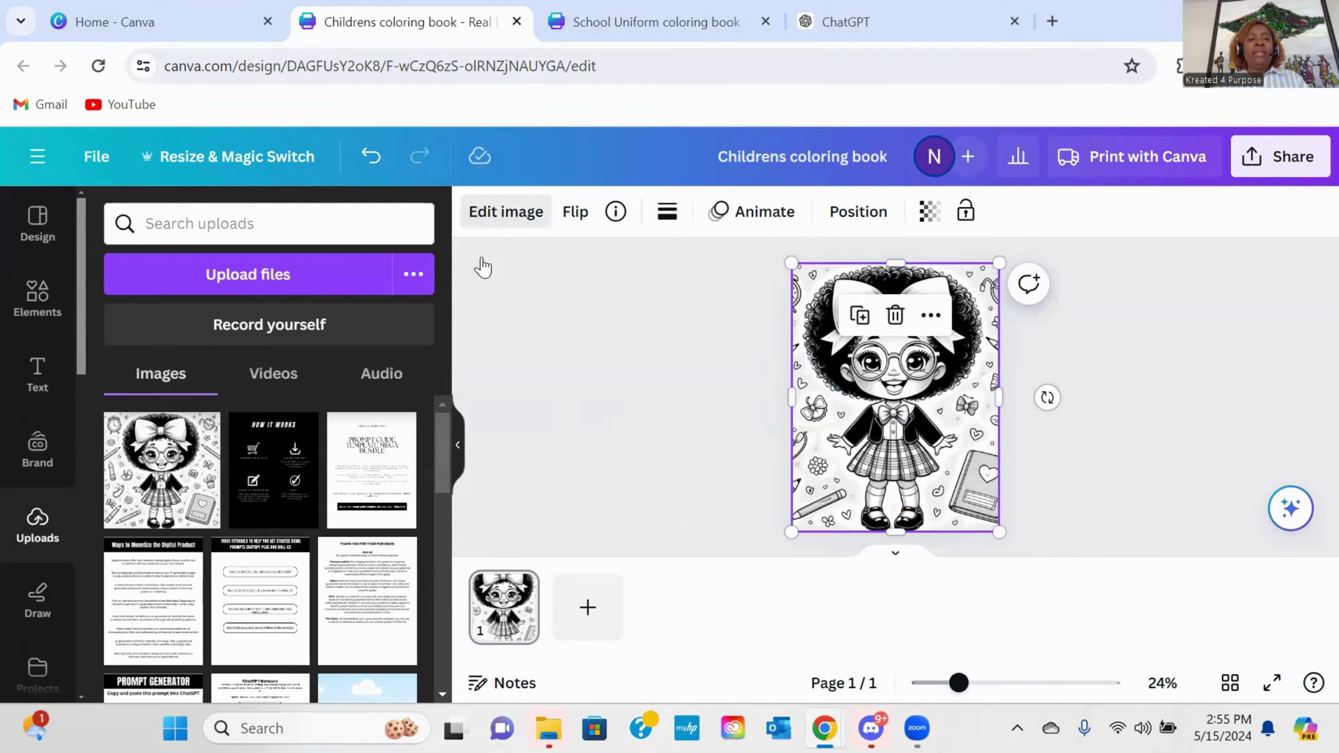
left_click_drag(441, 382, 440, 449)
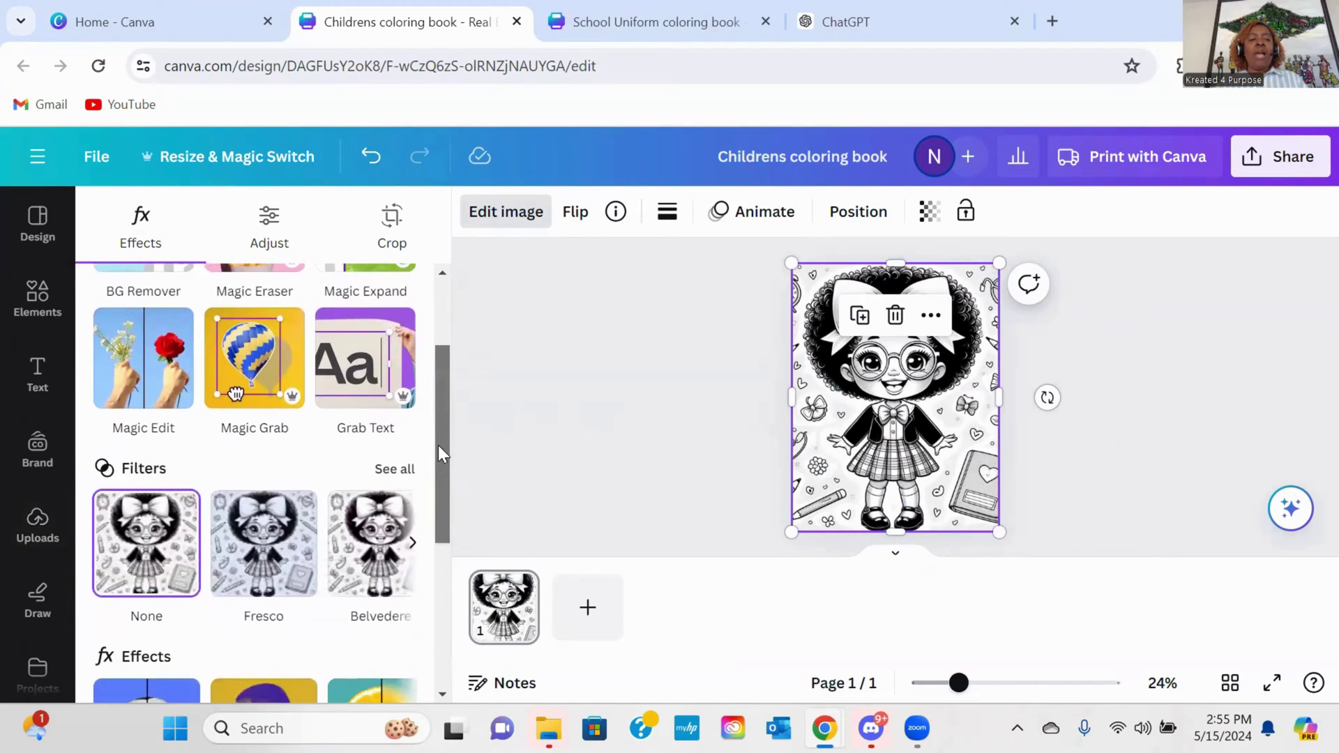
left_click(392, 470)
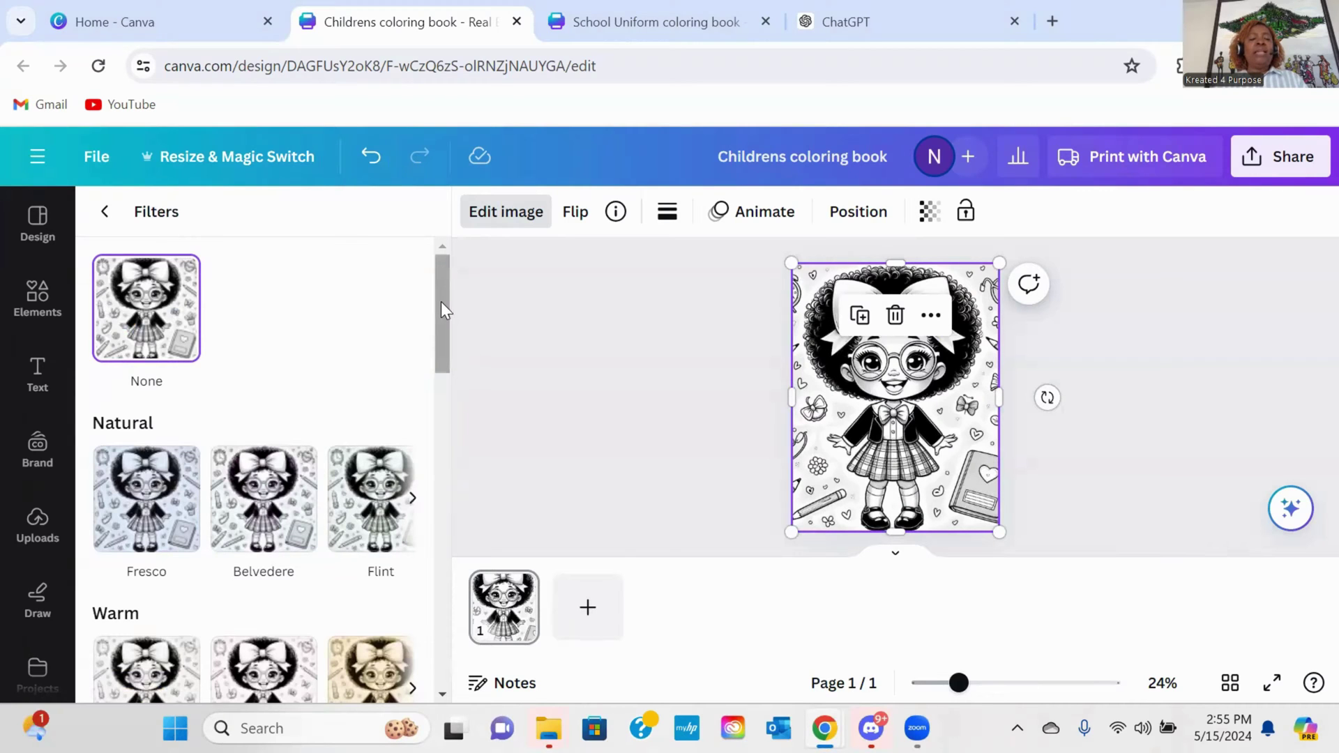
left_click_drag(440, 301, 401, 594)
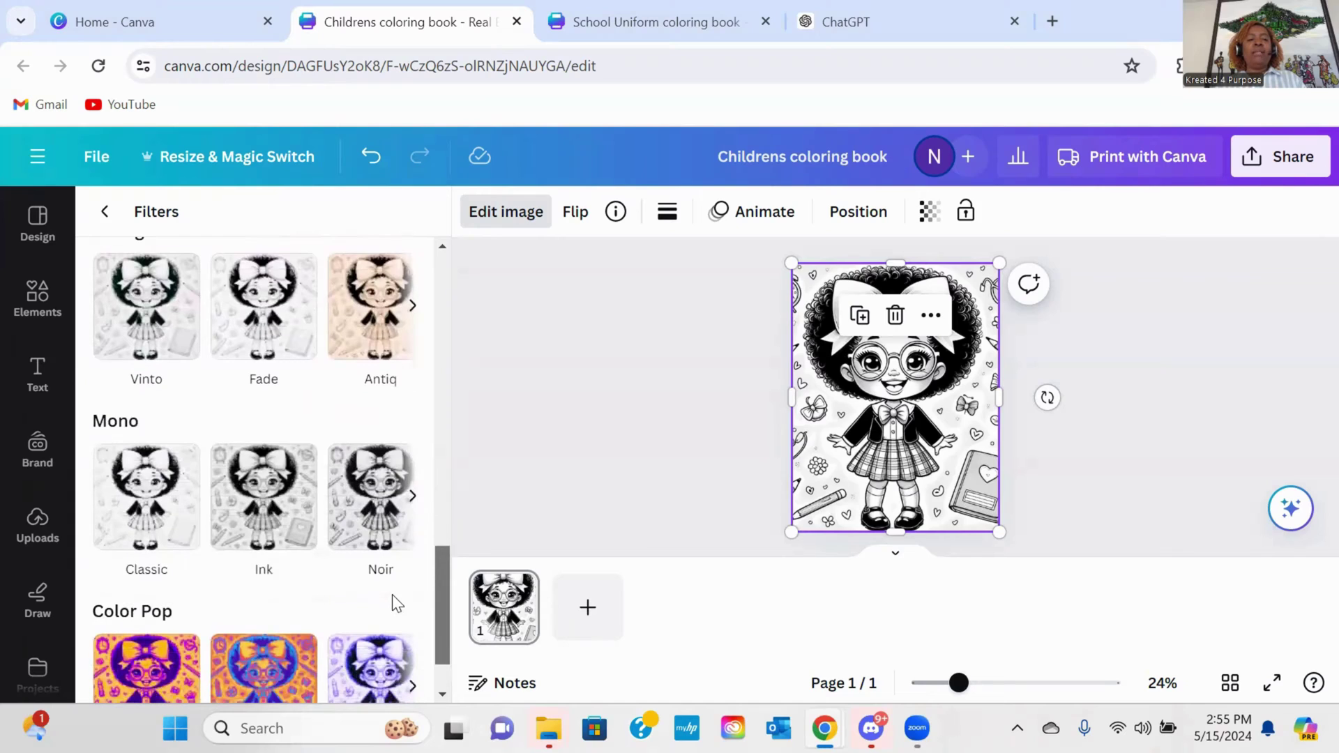
left_click(137, 521)
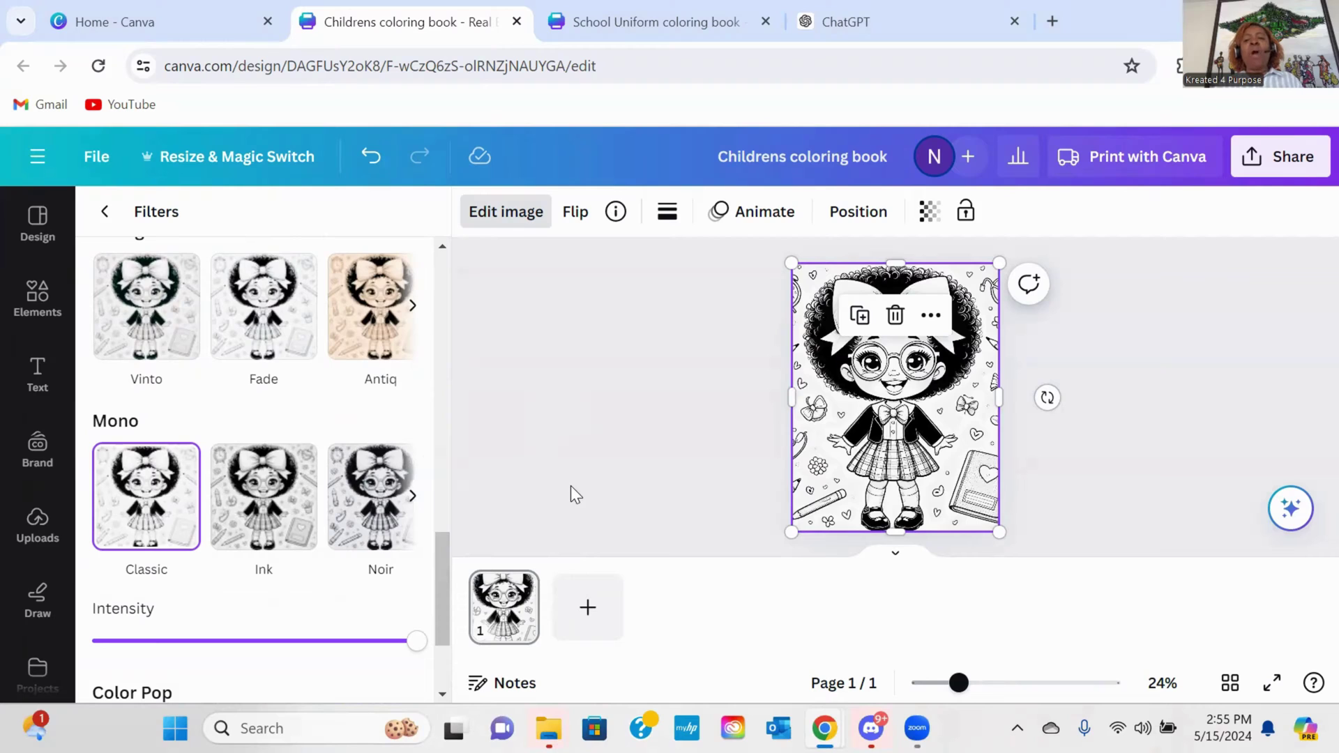
left_click(683, 408)
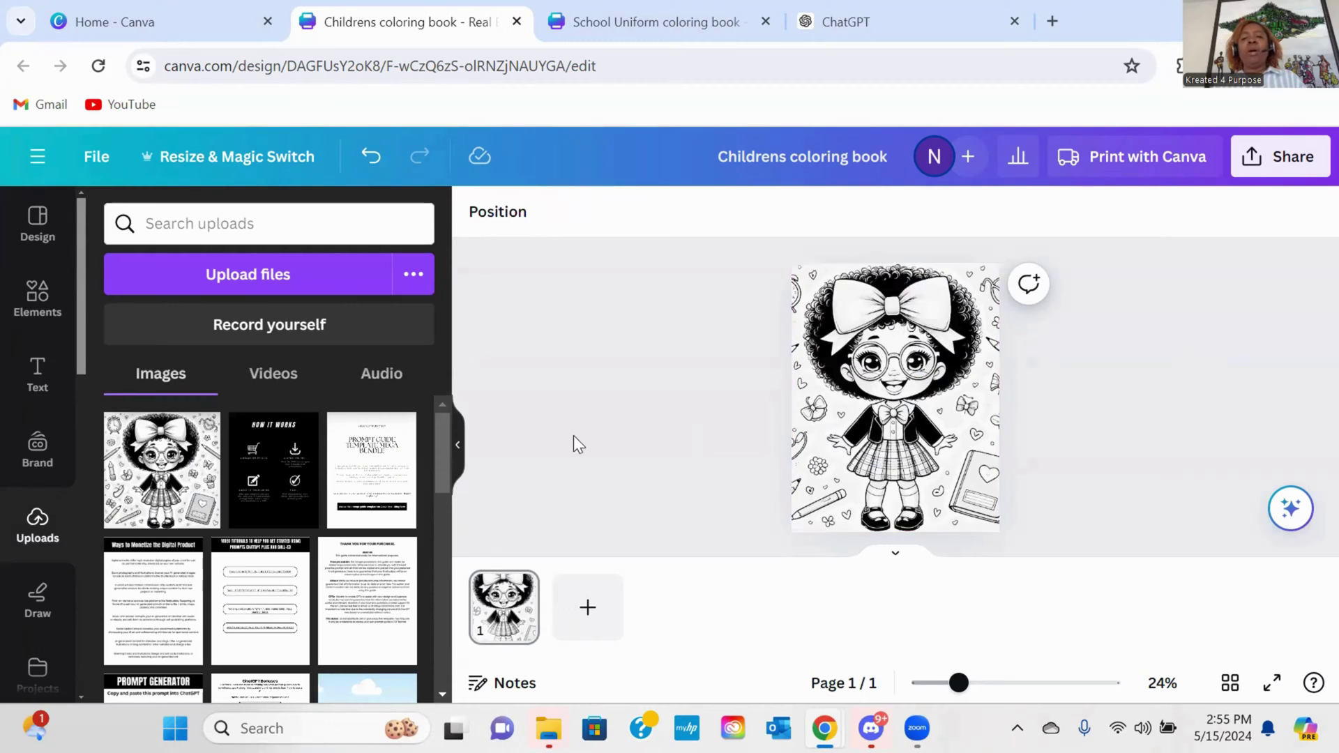
left_click(830, 361)
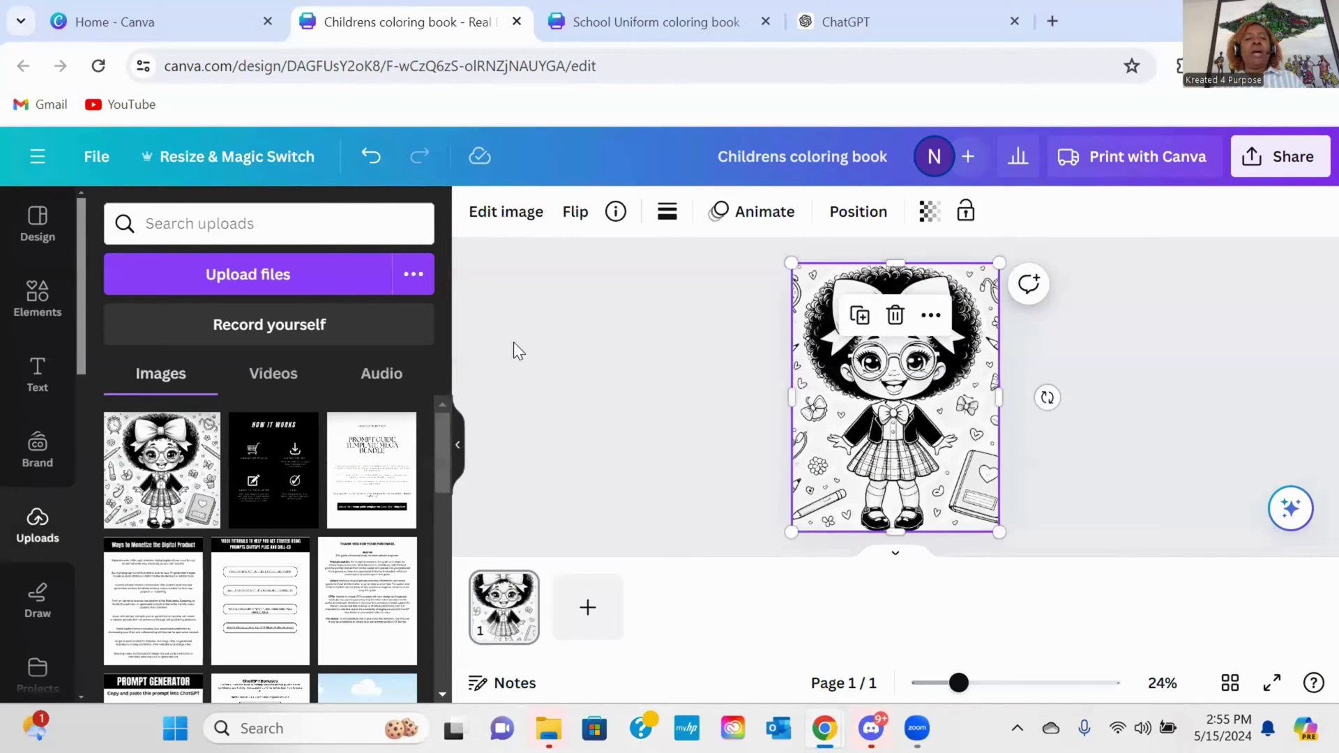
left_click(500, 215)
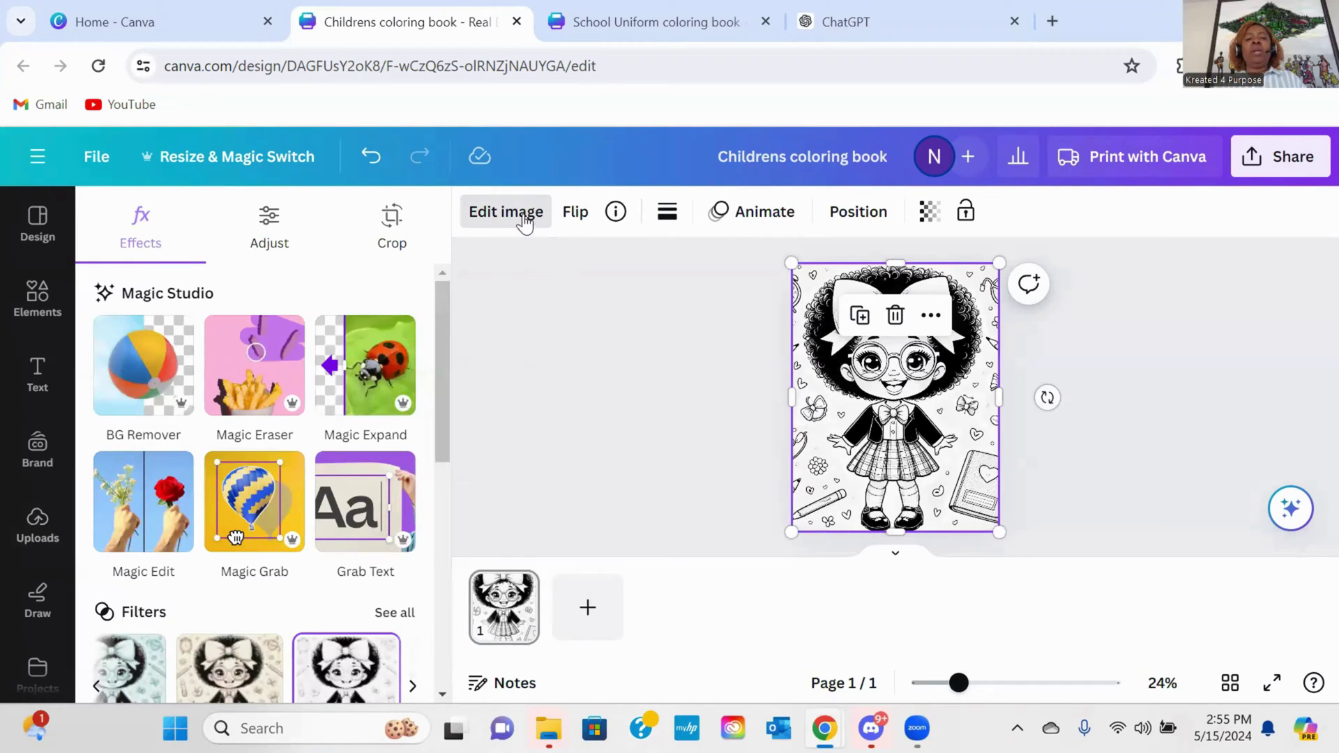
Step: Raise Brightness to just below maximum, set Whites to 50 and Blacks to 94
left_click(269, 232)
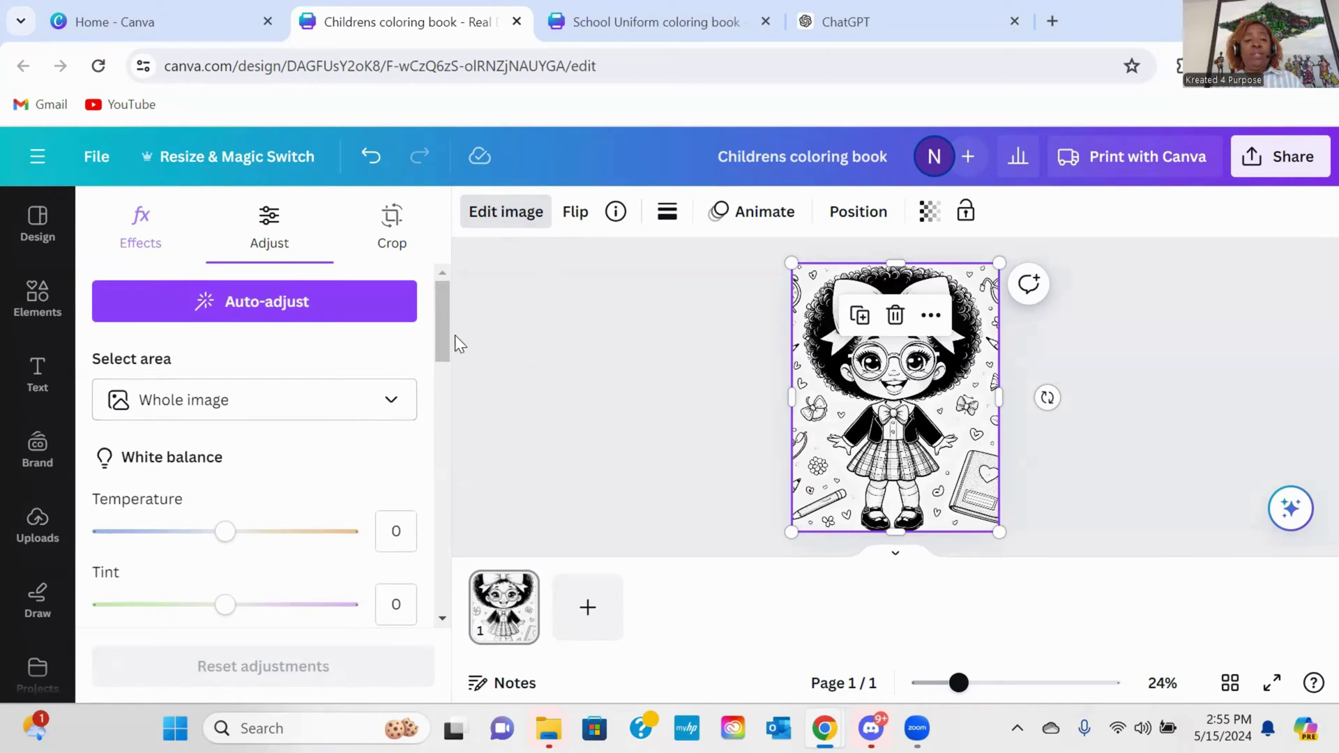
left_click_drag(442, 326, 429, 402)
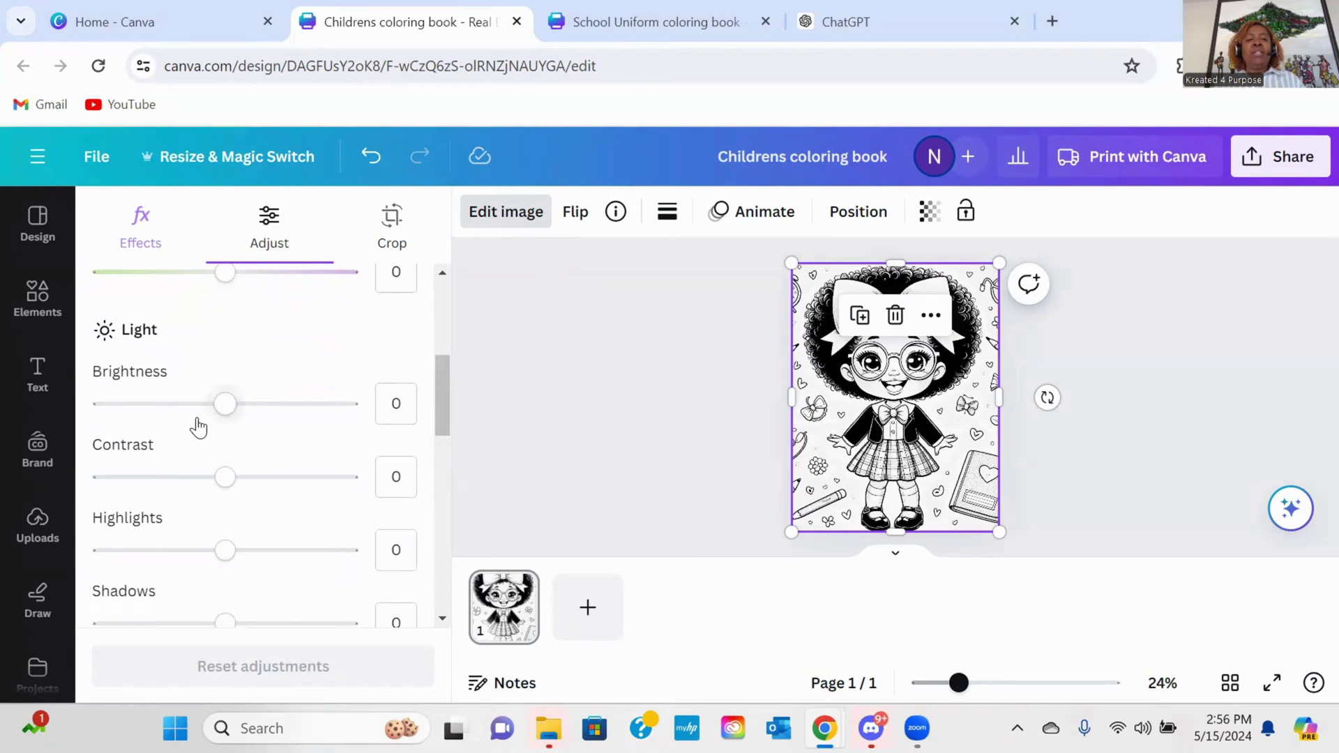
left_click(220, 410)
left_click_drag(223, 417, 365, 421)
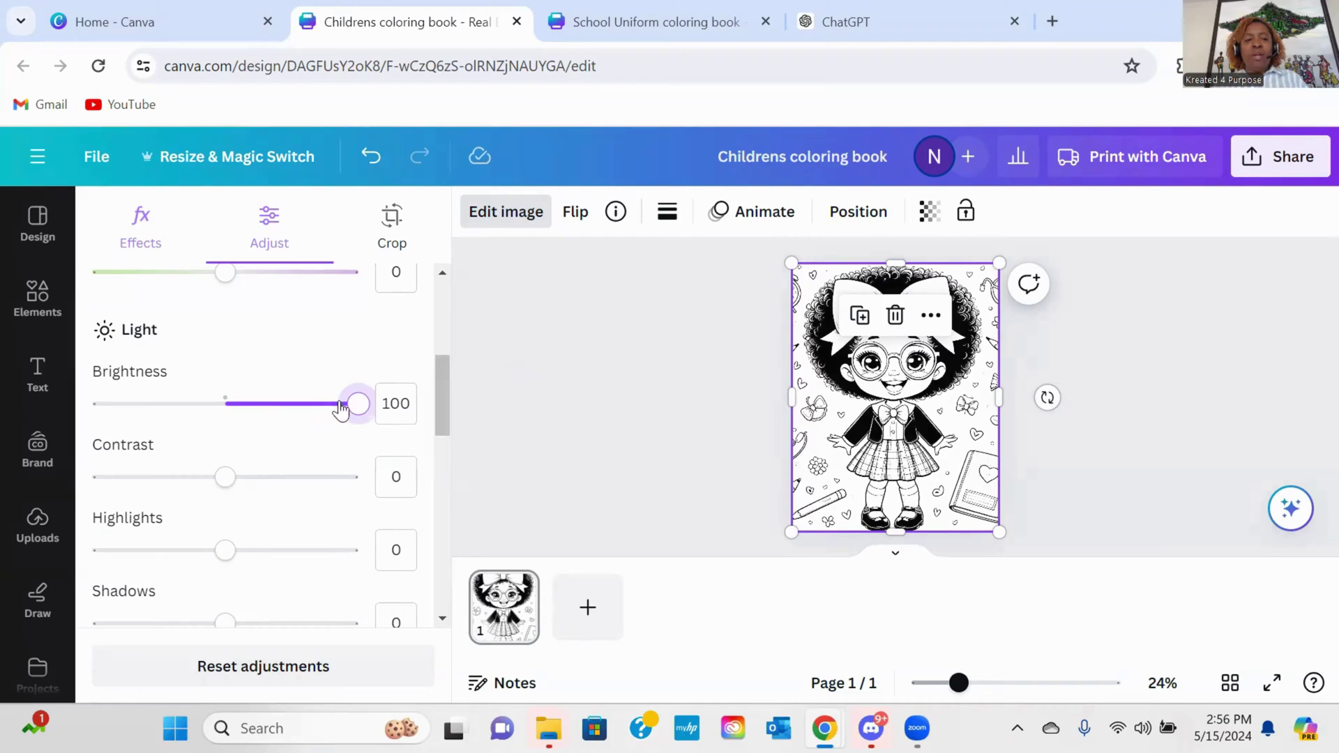
left_click_drag(356, 408, 442, 449)
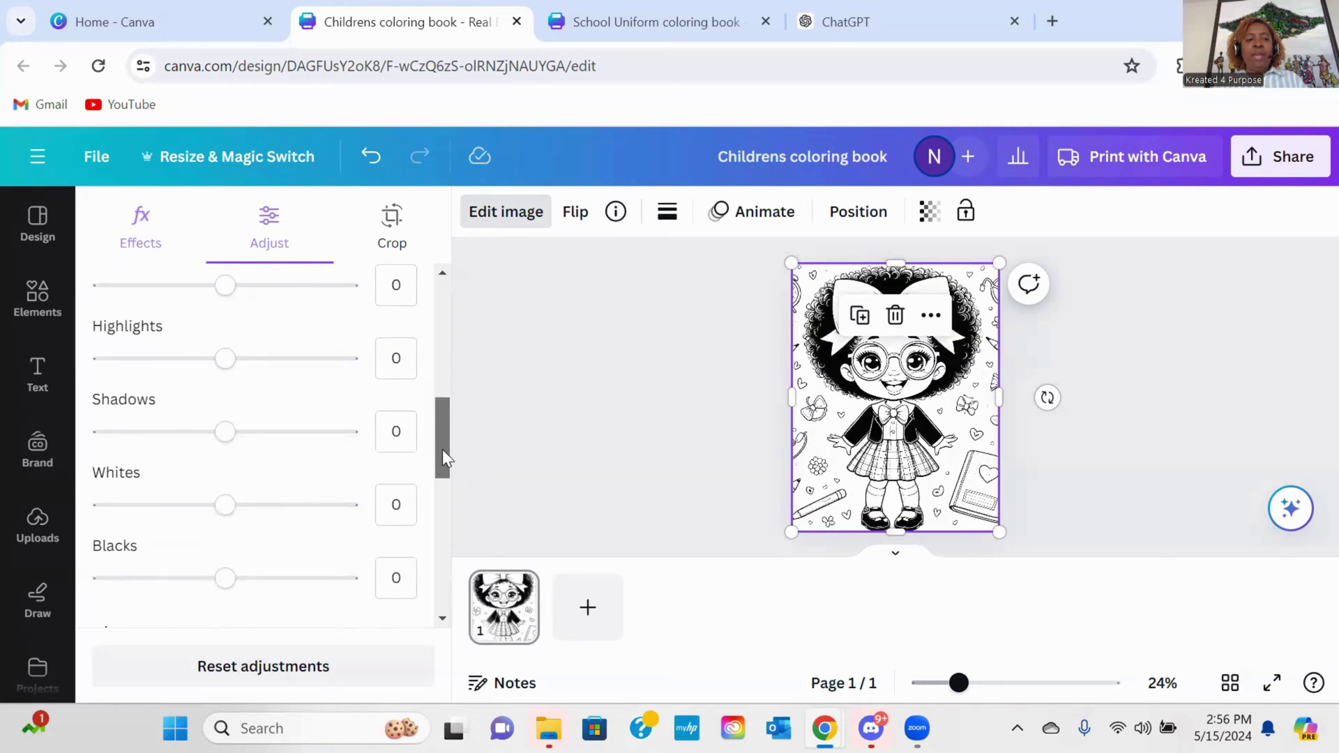
left_click_drag(222, 514, 290, 530)
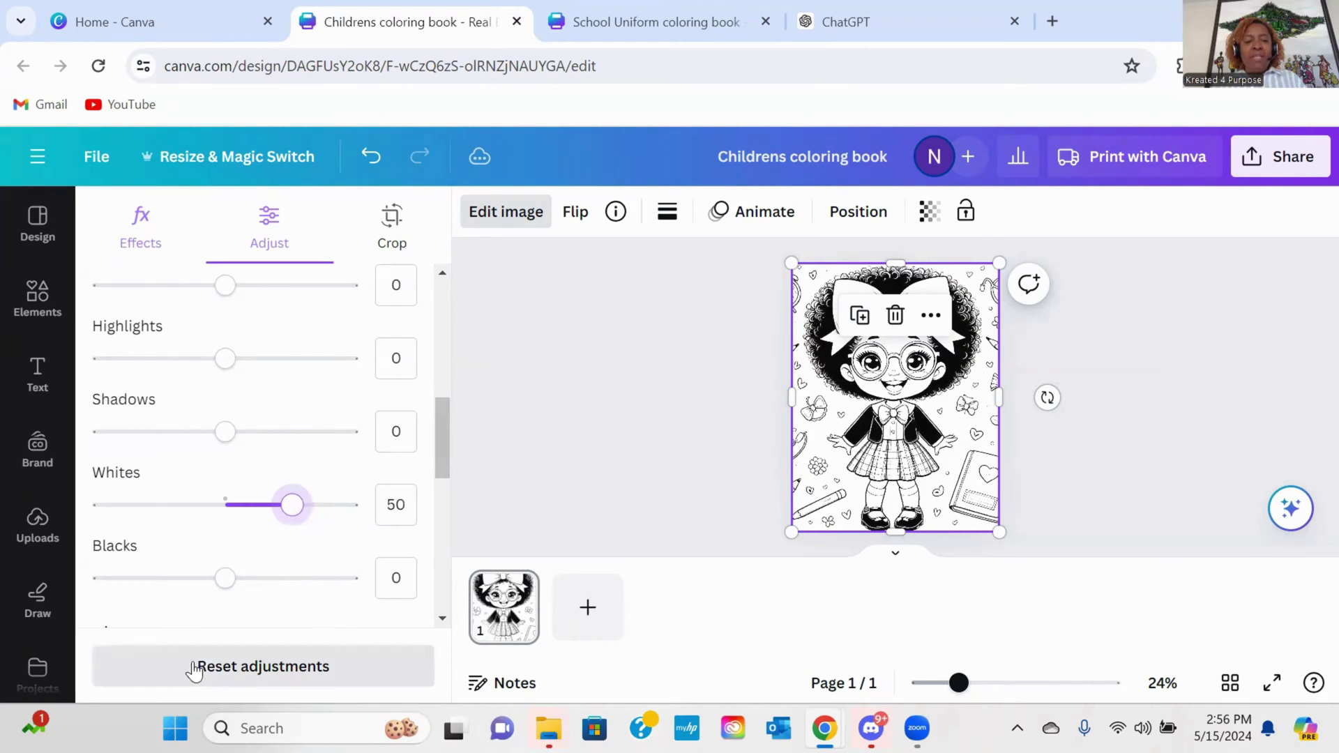
left_click_drag(226, 578, 352, 588)
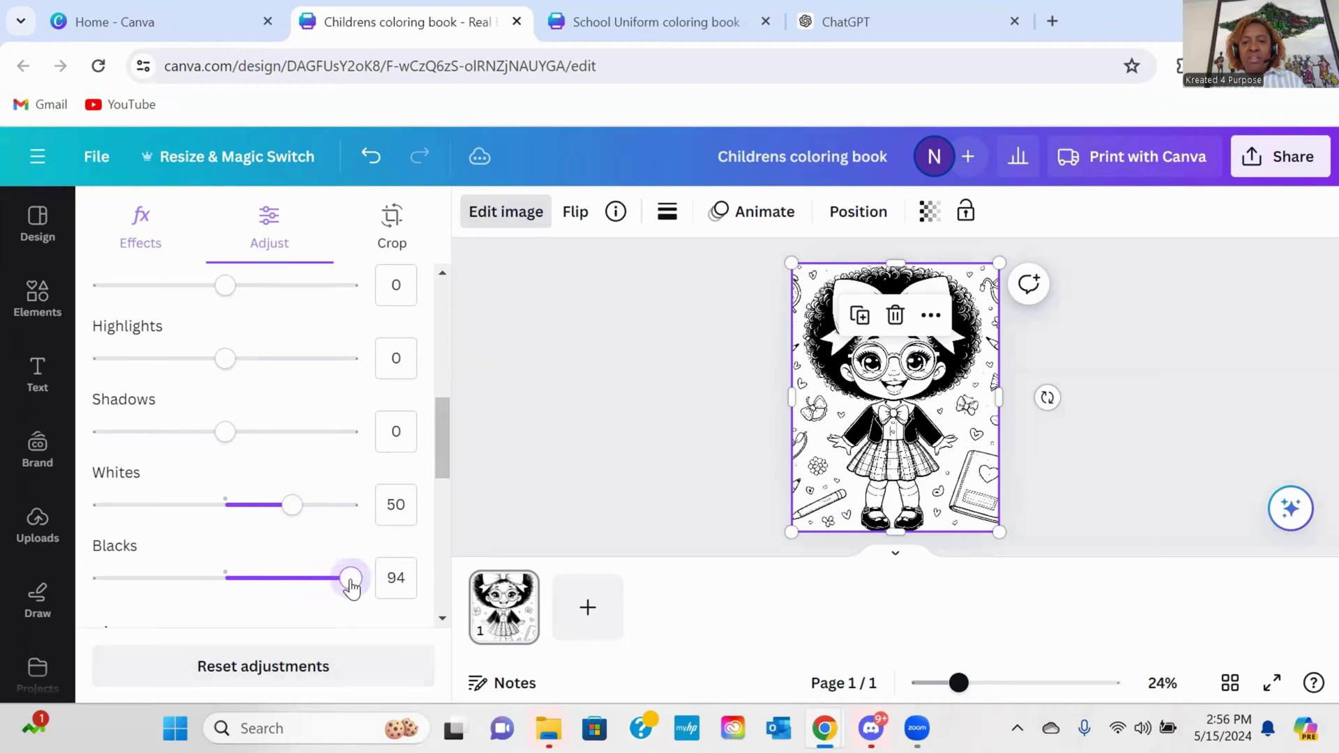
left_click(595, 392)
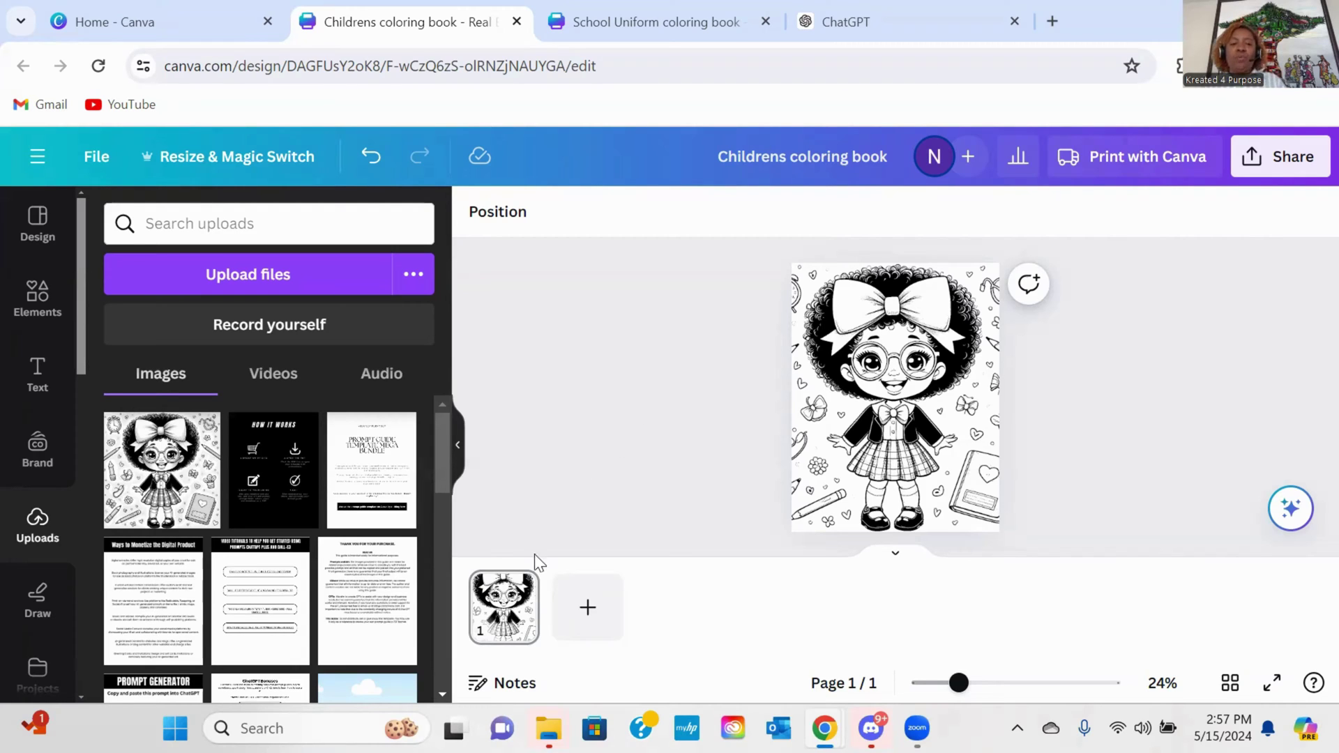
Step: Add a blank second page to the coloring book
left_click_drag(446, 442, 434, 569)
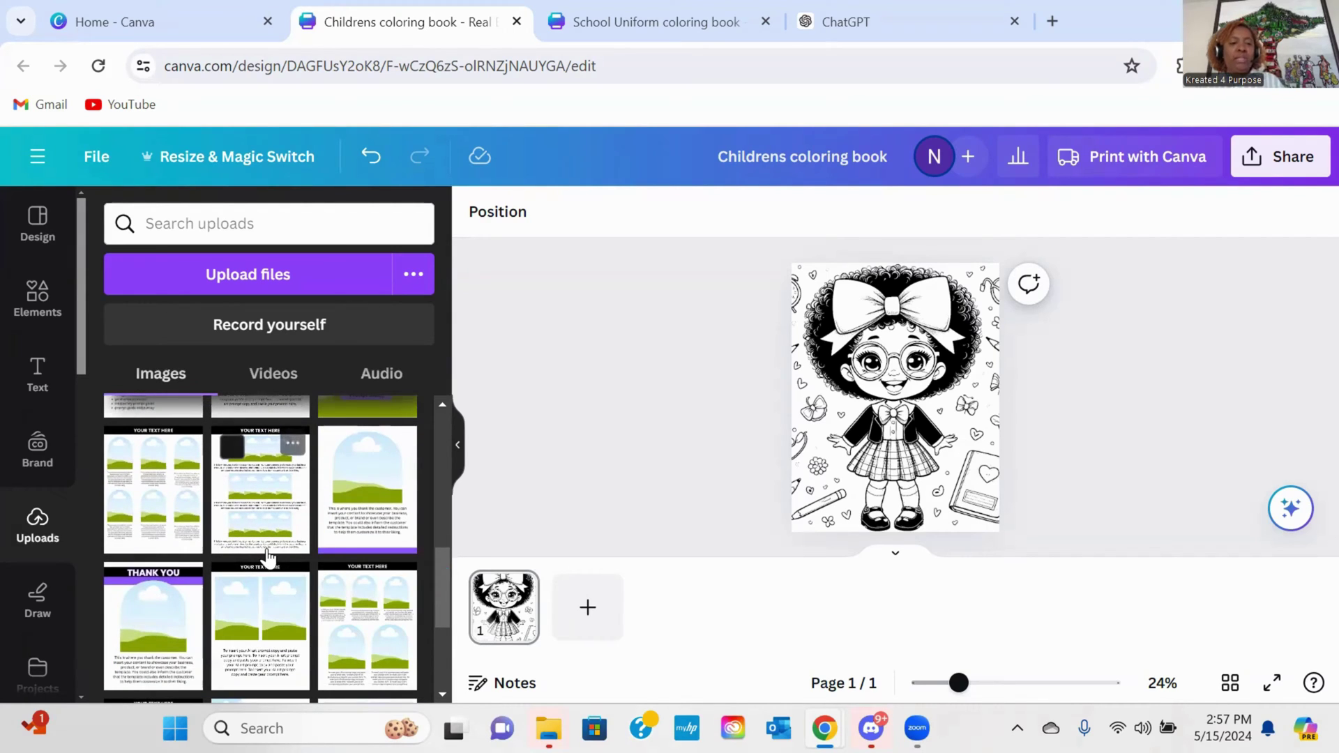
scroll(279, 583, "down", 5)
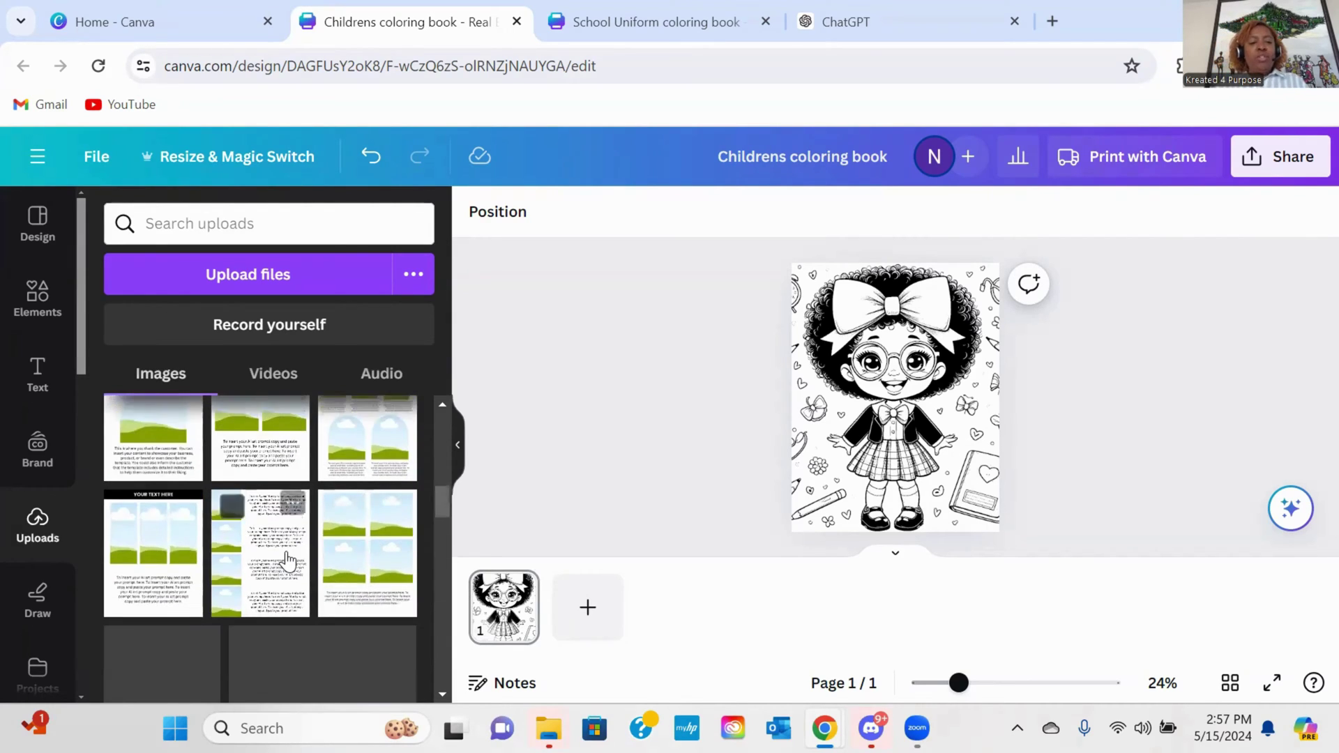
scroll(286, 558, "down", 5)
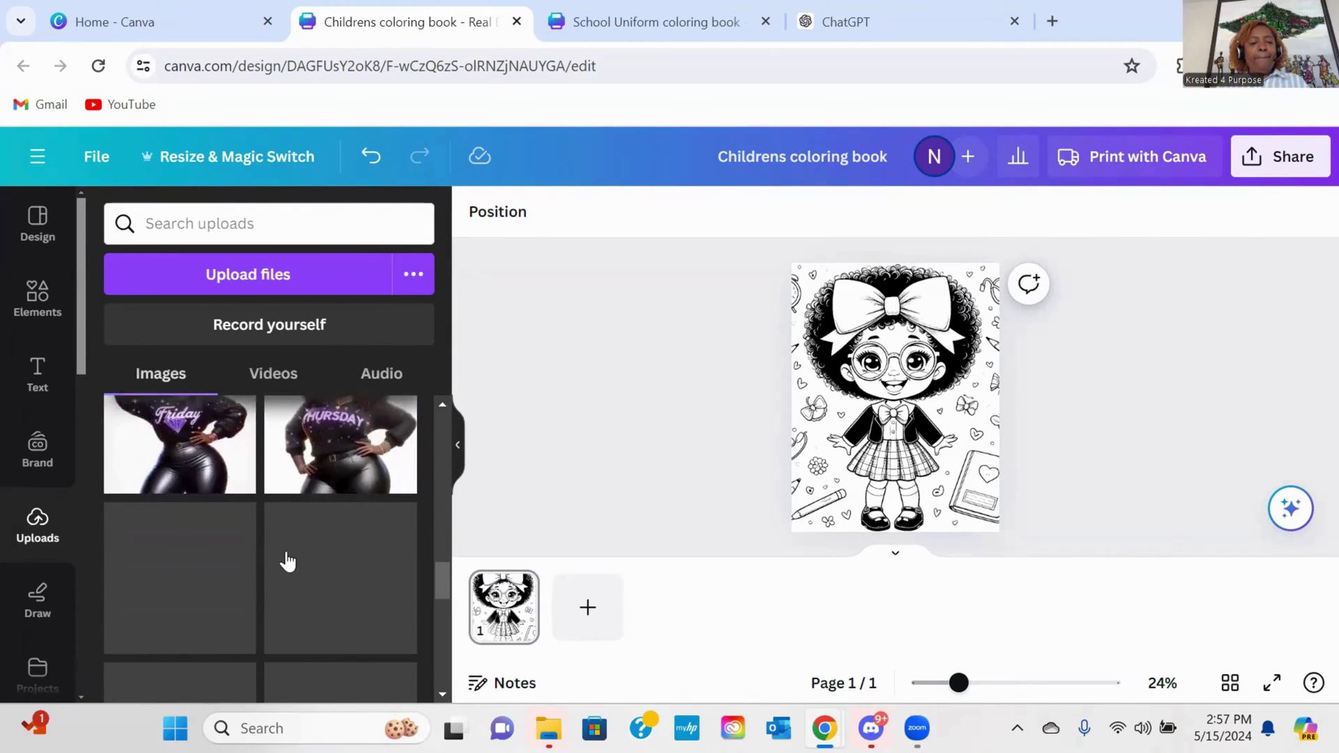
scroll(286, 558, "down", 5)
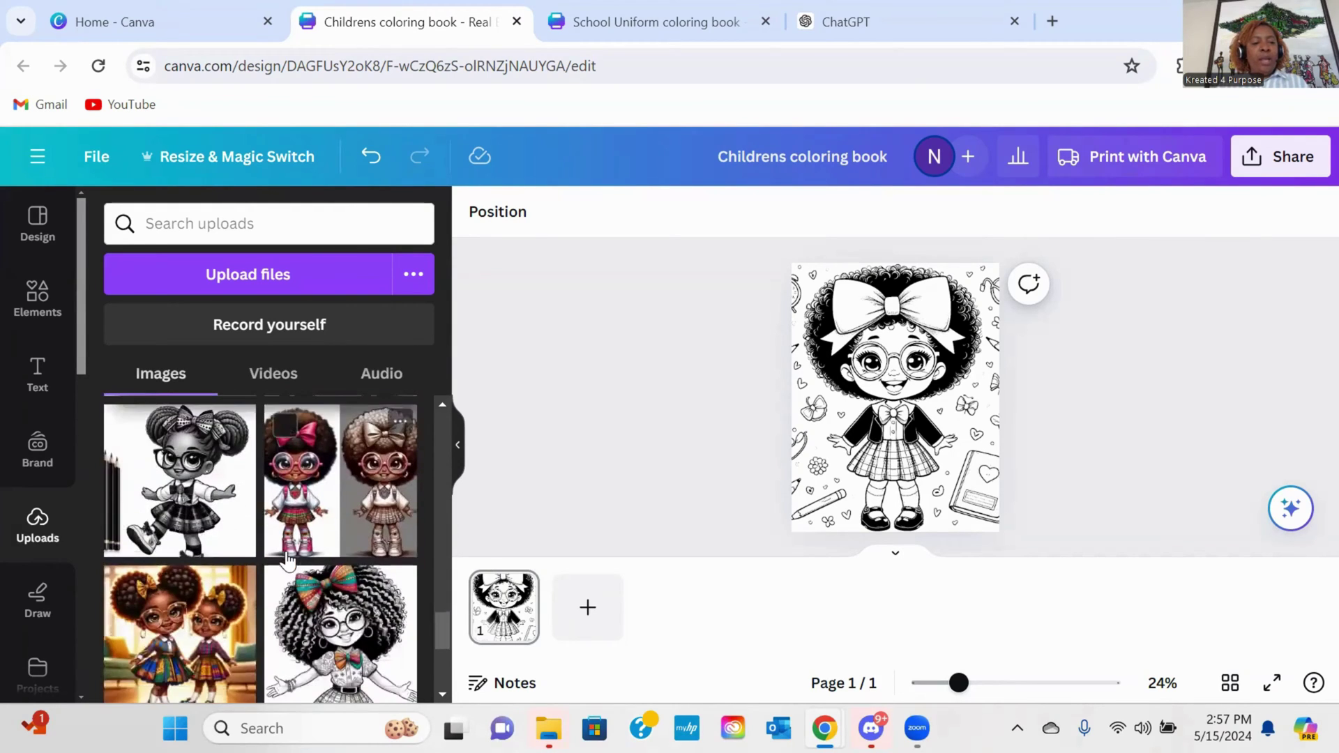
left_click(613, 607)
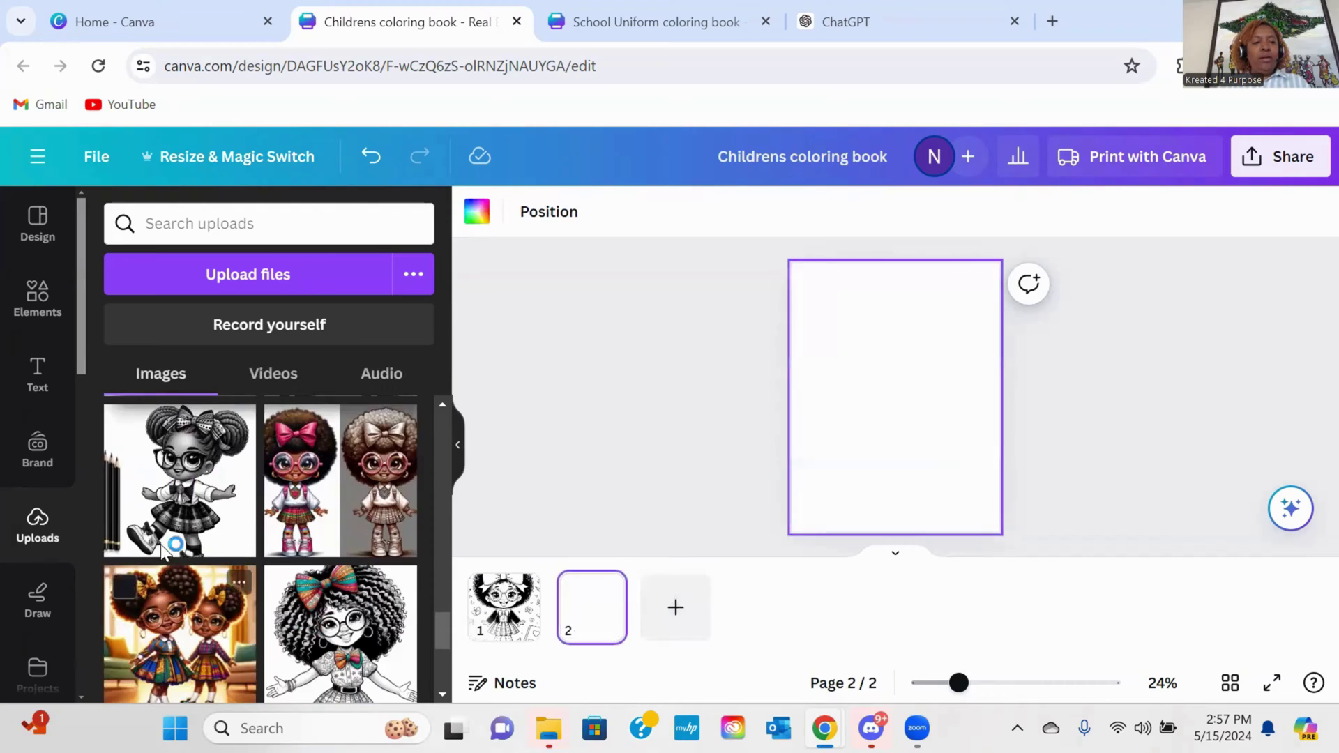
Step: Place the schoolgirl-with-glasses image on page 2 and stretch it to the page edges
left_click(184, 491)
left_click_drag(904, 417, 865, 351)
left_click_drag(927, 399, 965, 517)
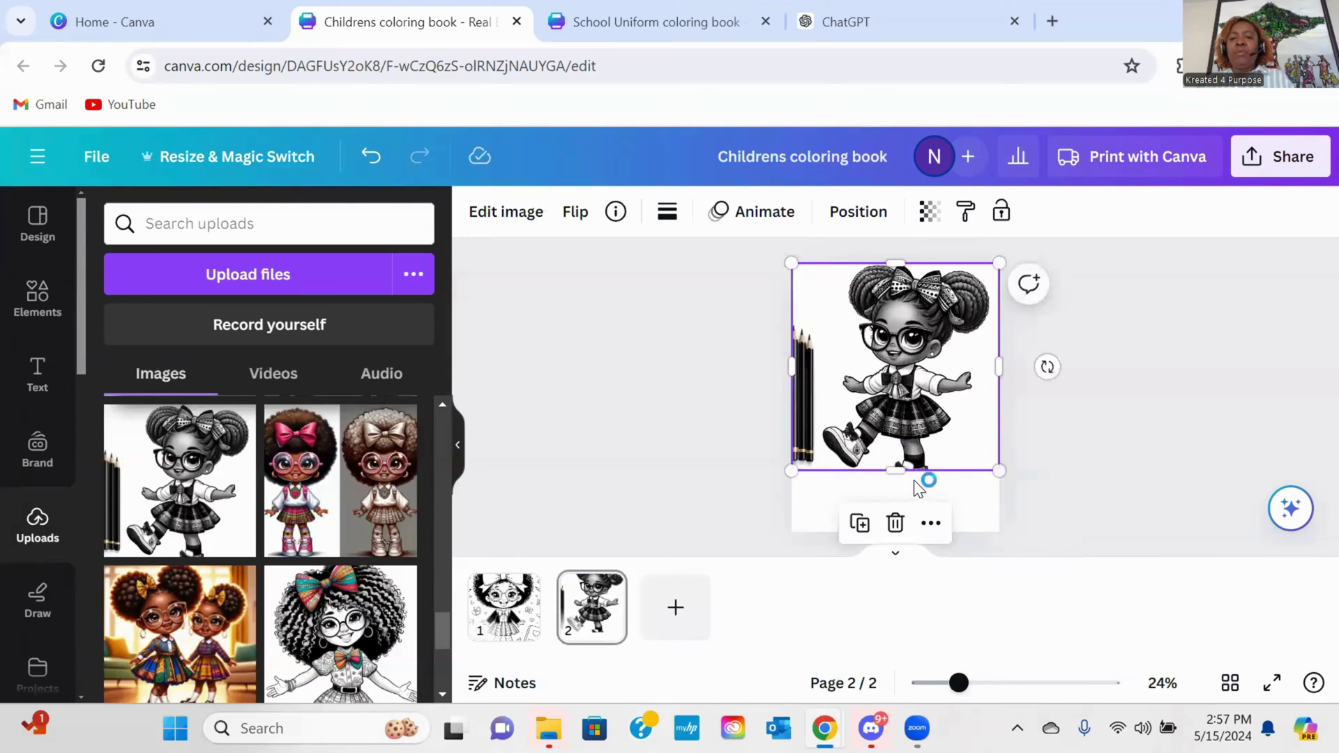
left_click_drag(898, 473, 896, 531)
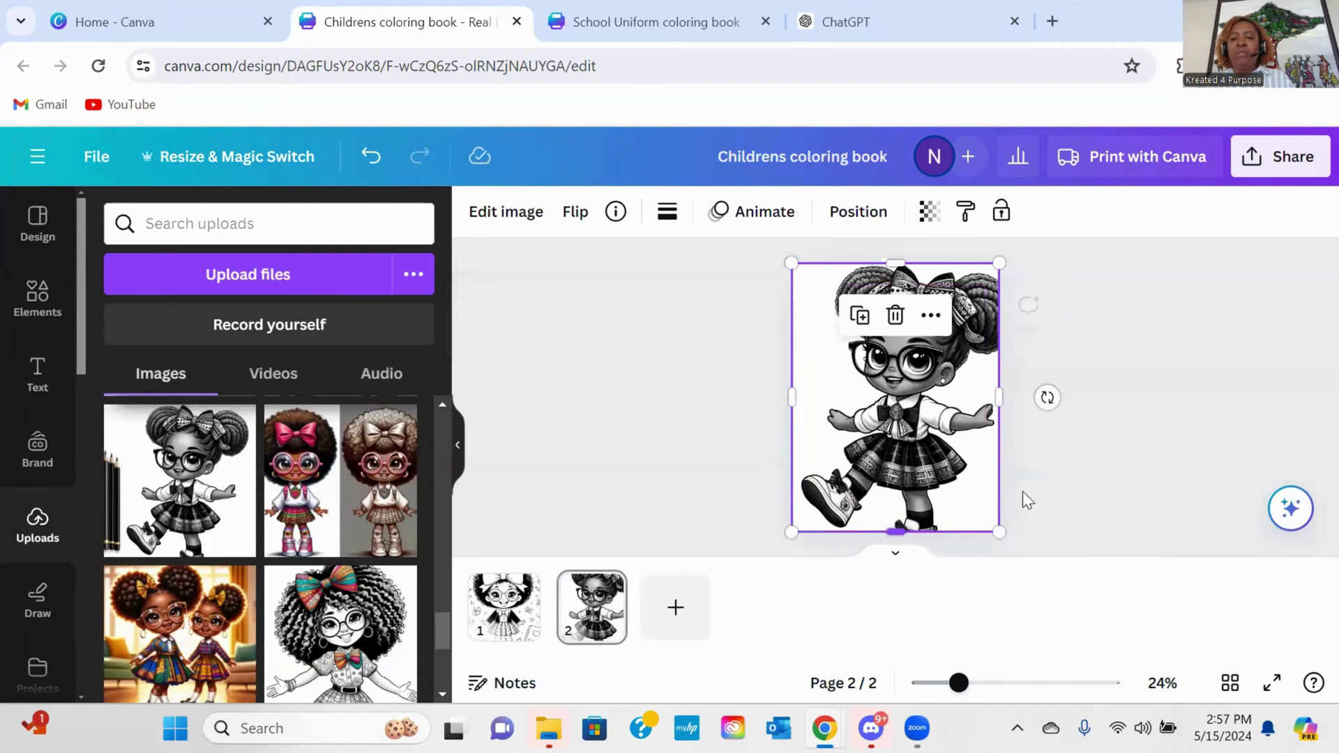
left_click(1094, 432)
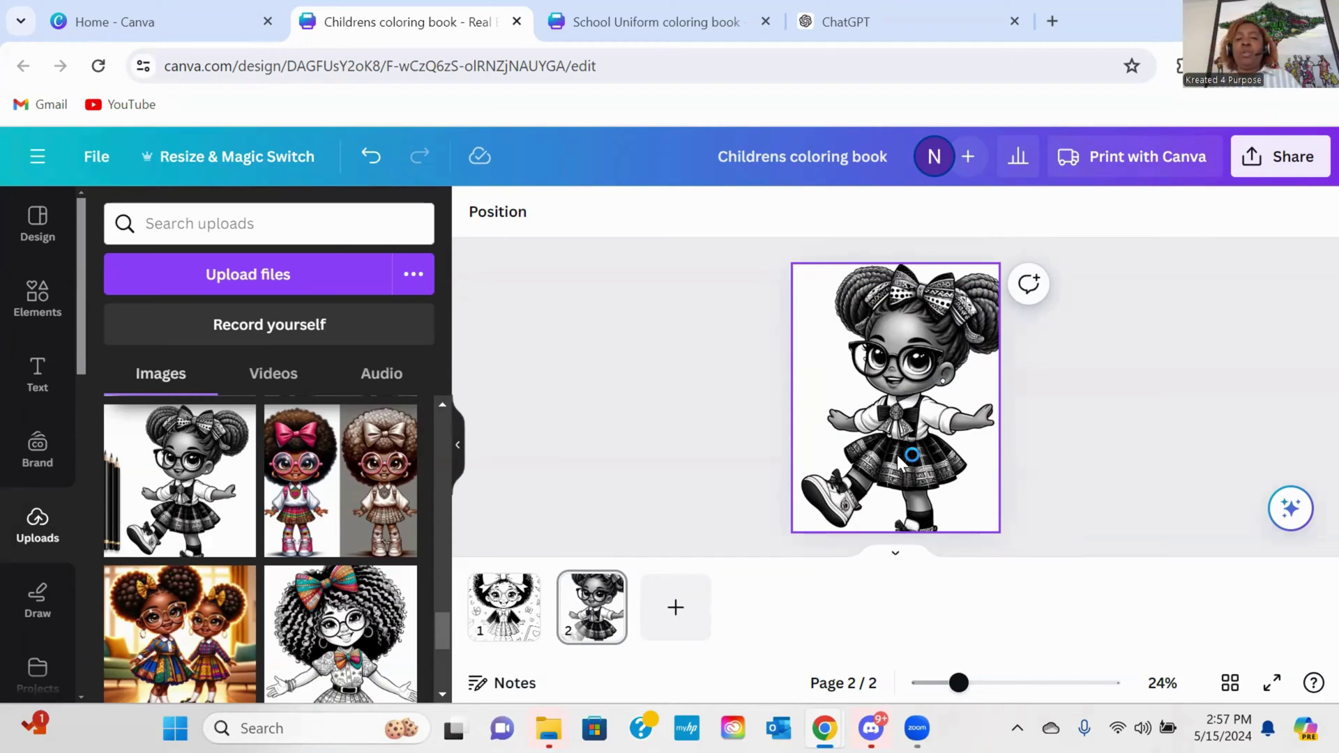
left_click(890, 383)
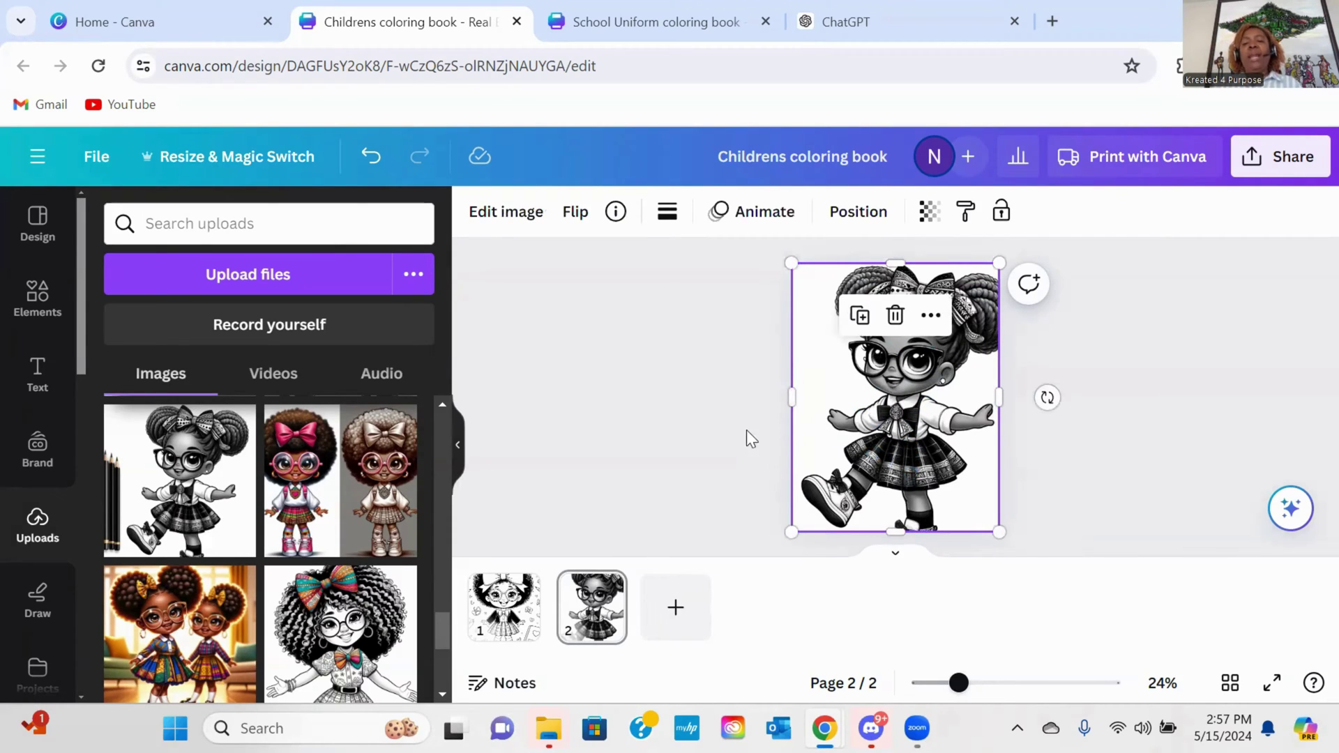
Step: Apply Mono > Classic from the full filter list to the page 2 schoolgirl image
left_click(494, 227)
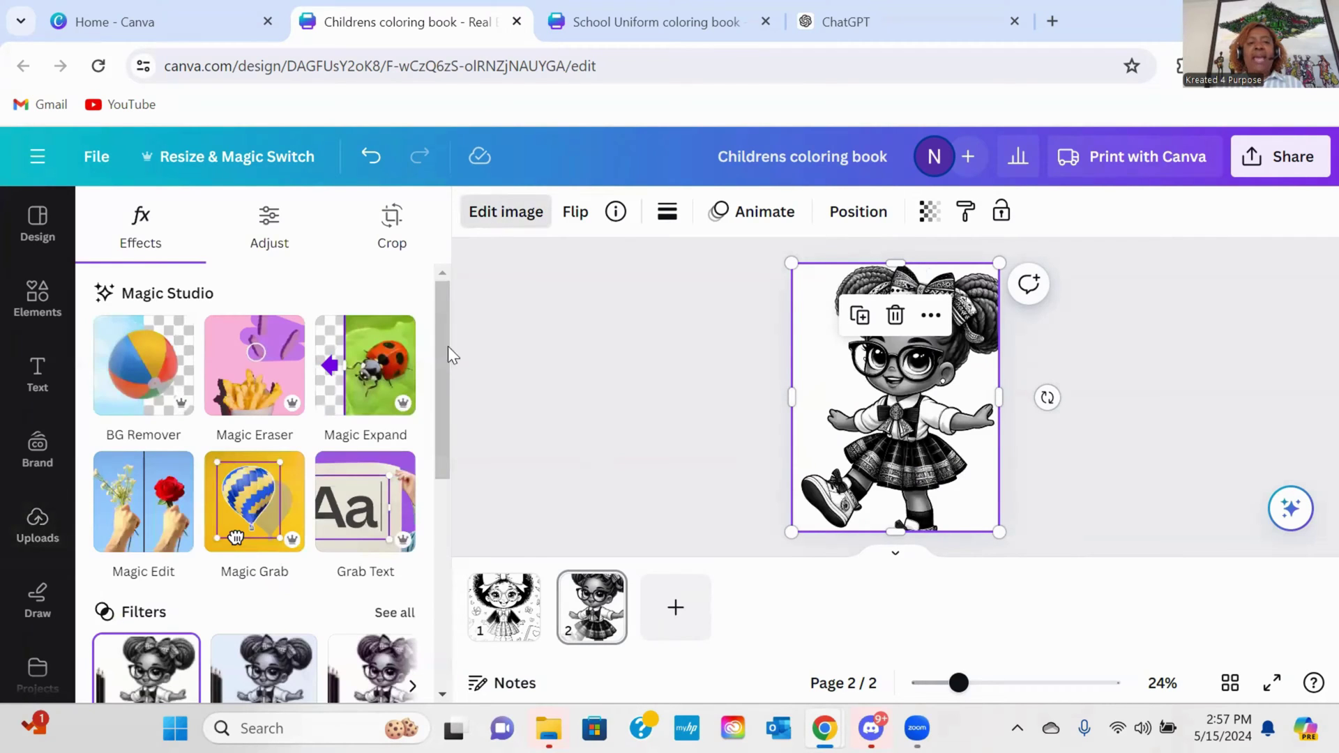
left_click_drag(444, 350, 445, 453)
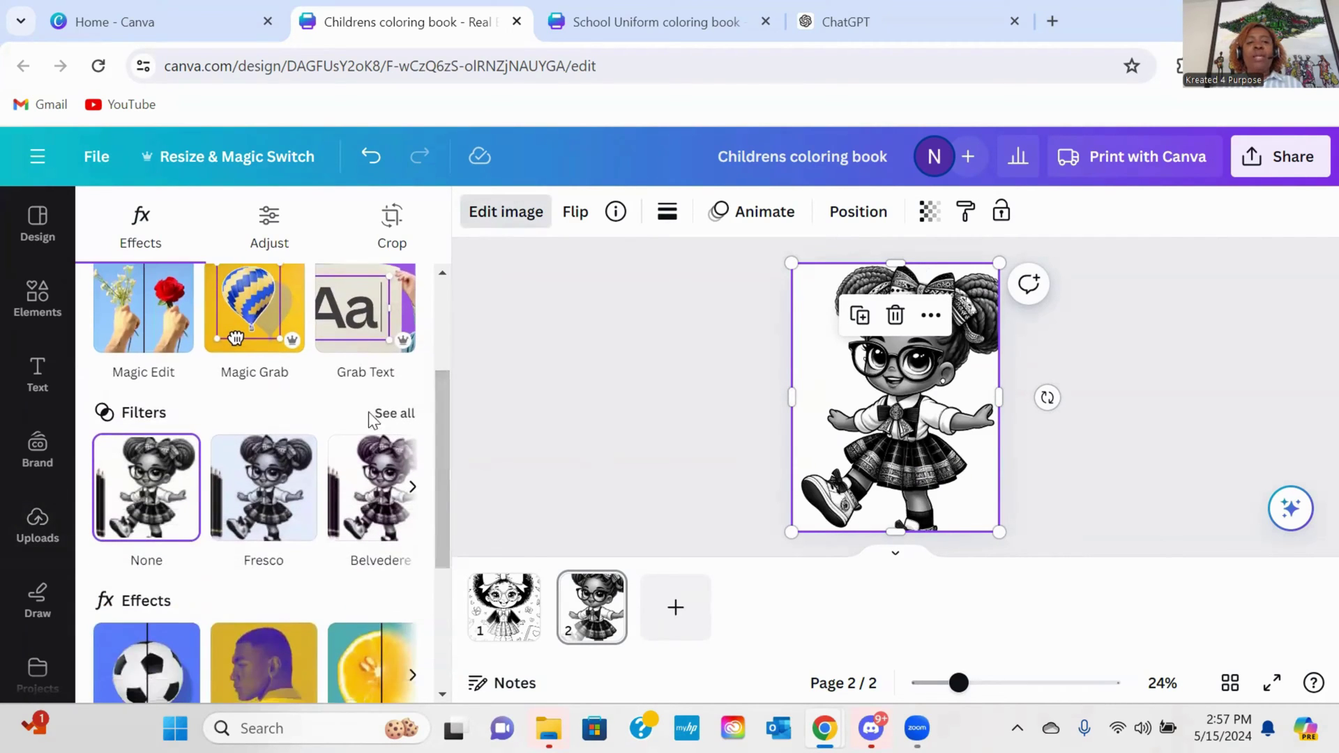
left_click(395, 413)
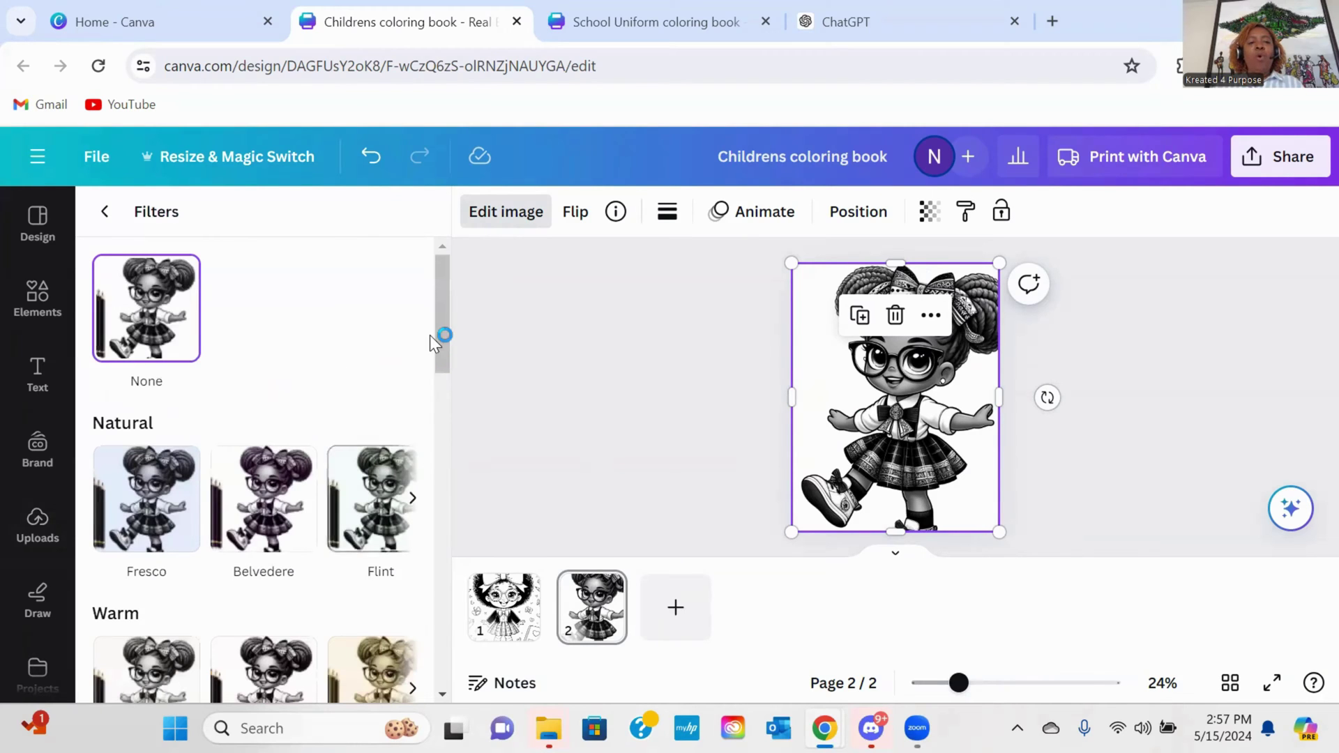
left_click_drag(442, 325, 417, 576)
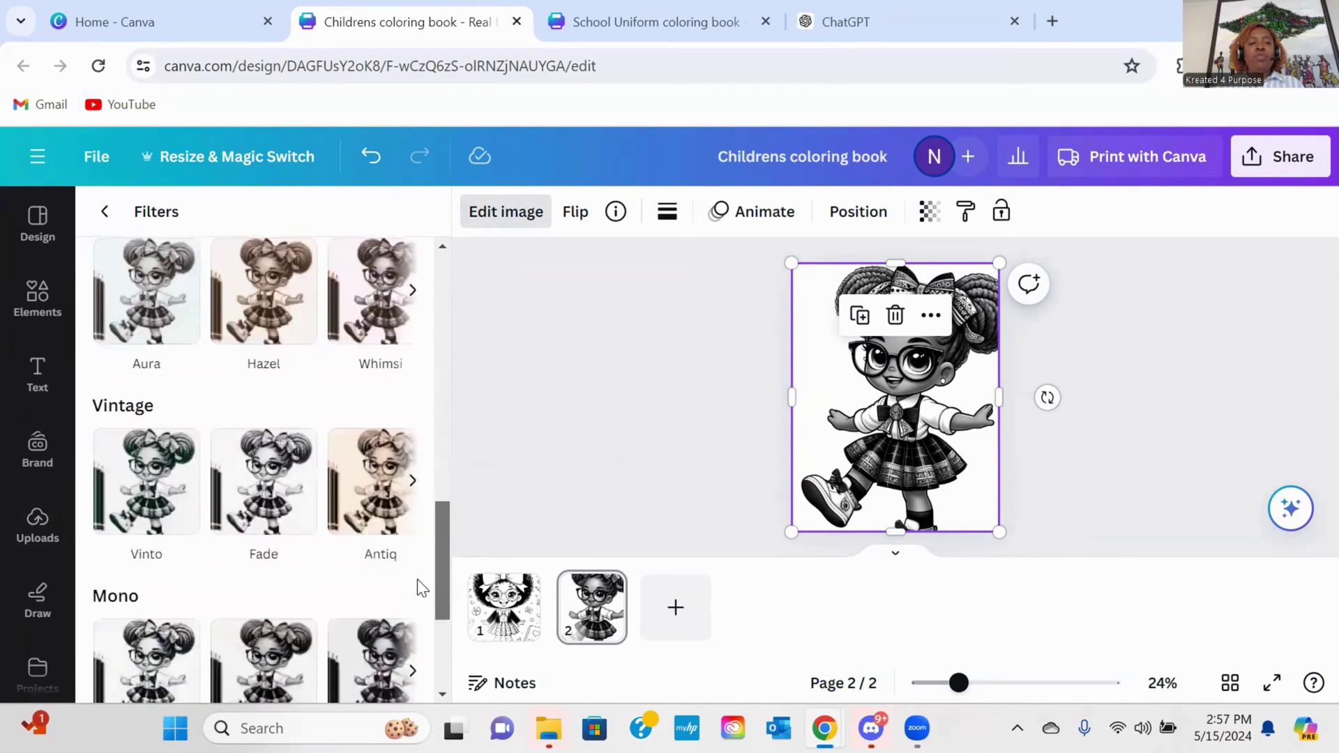
scroll(417, 576, "down", 2)
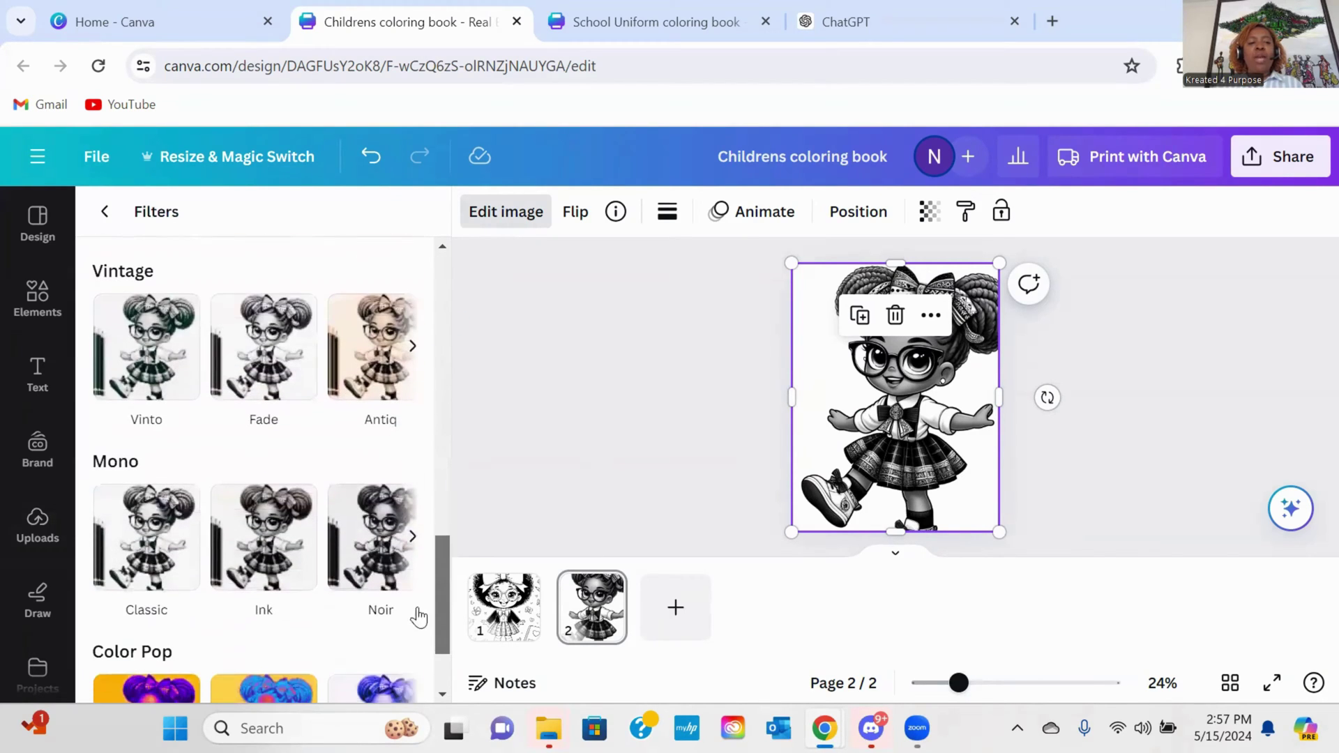
left_click(136, 532)
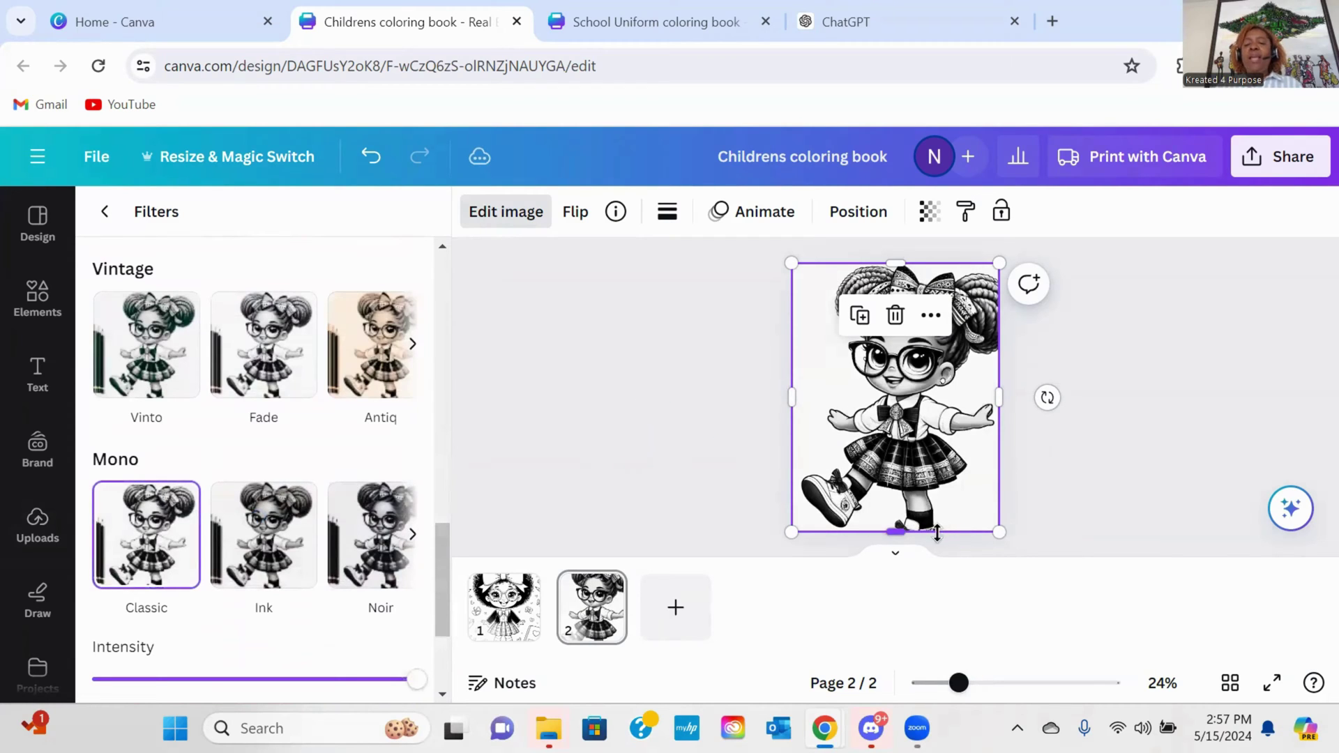
left_click(1234, 421)
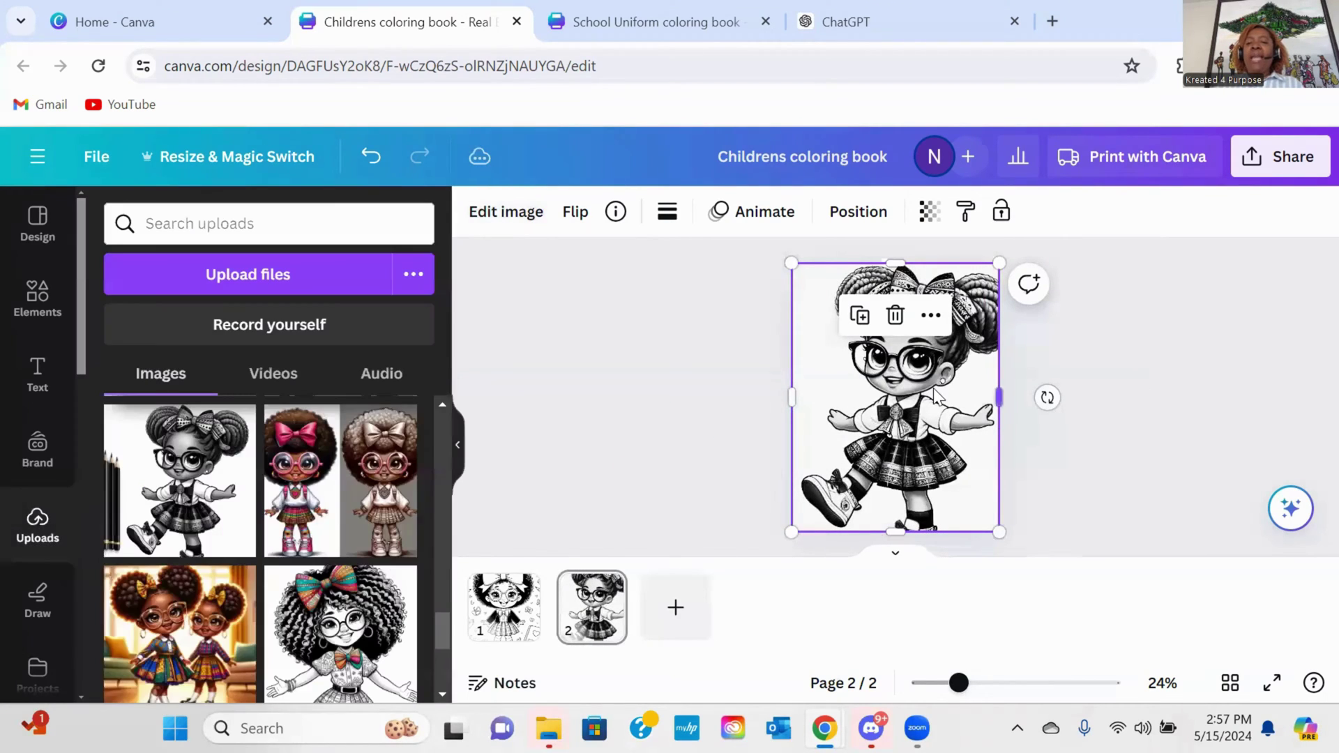
left_click(1136, 377)
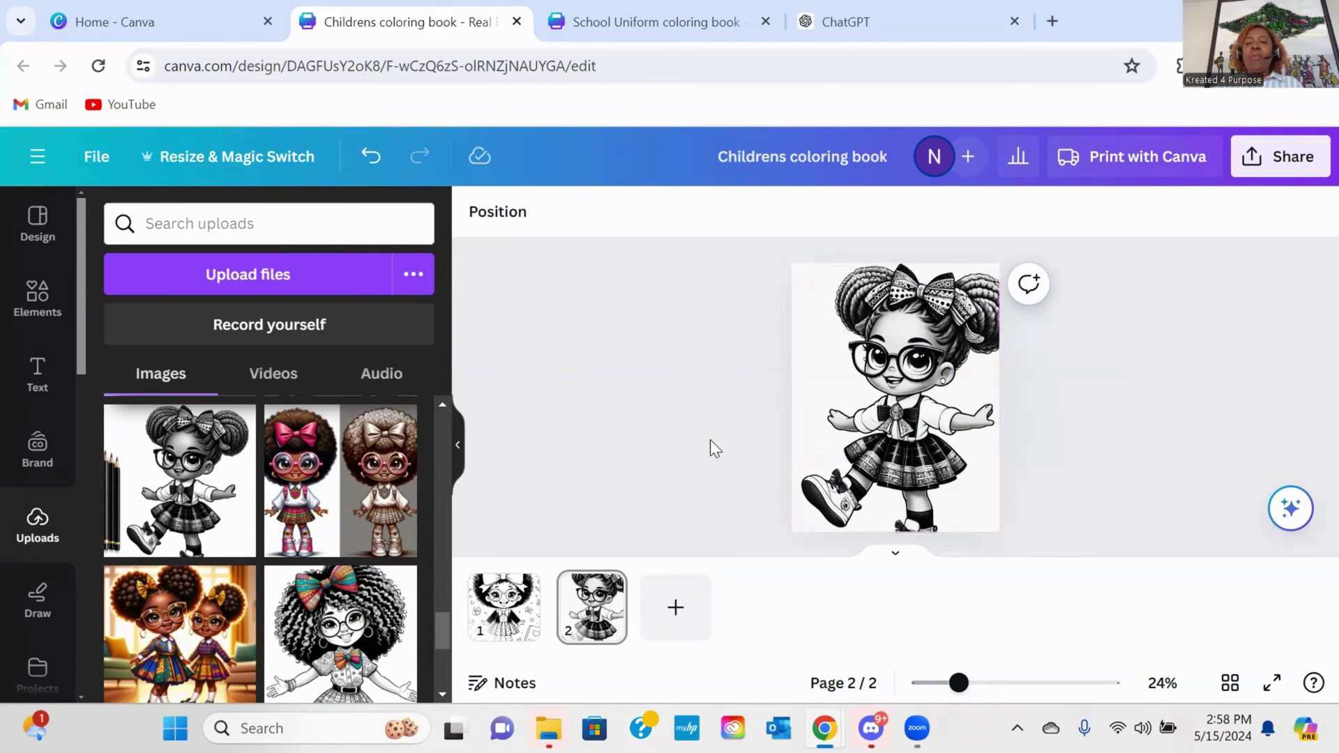
left_click(903, 403)
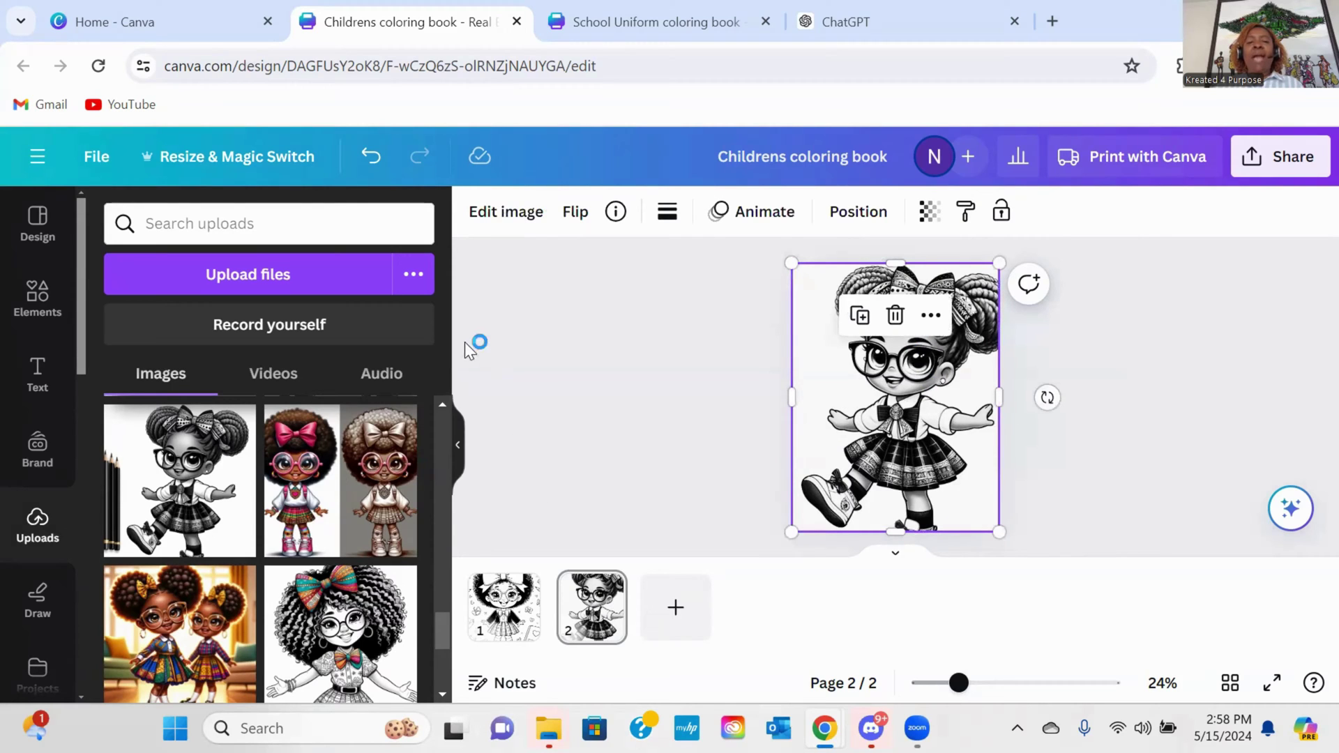
Step: Set the page 2 image's Brightness to 95 under Adjust, then close the editor
left_click(486, 222)
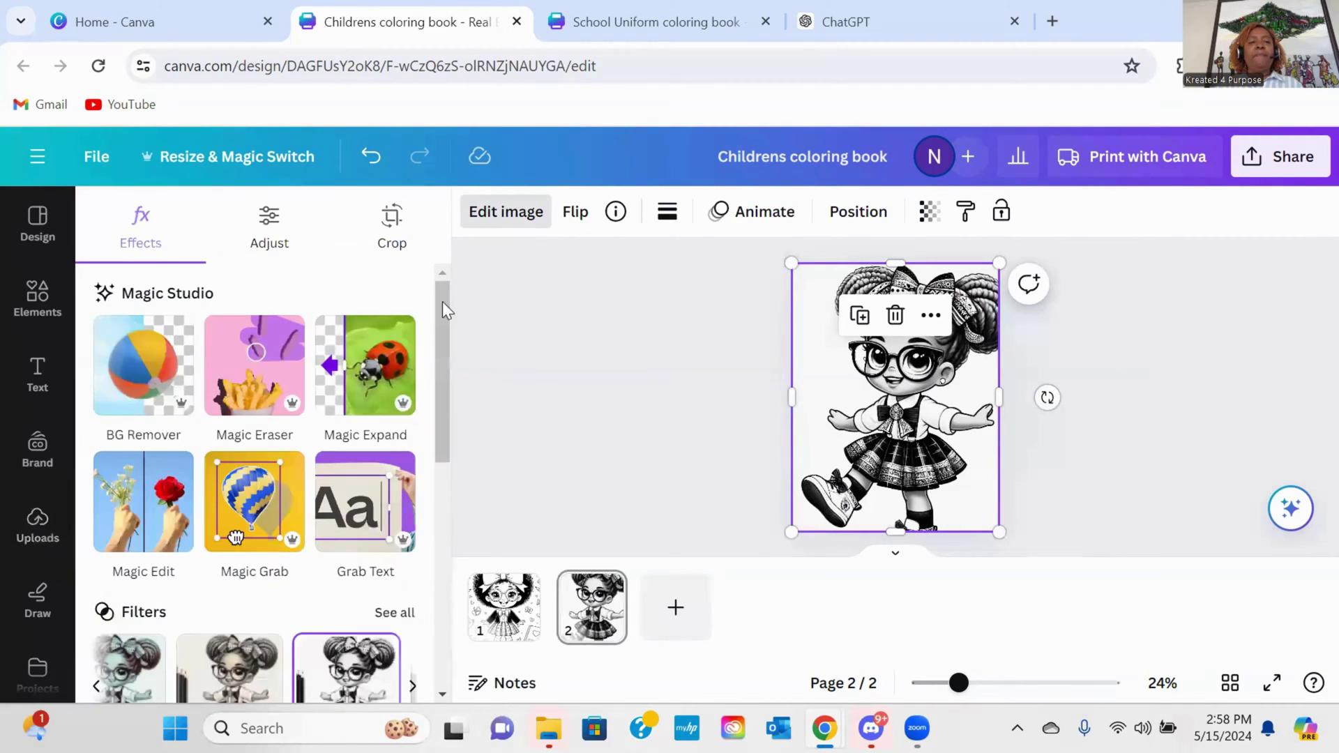
left_click(276, 230)
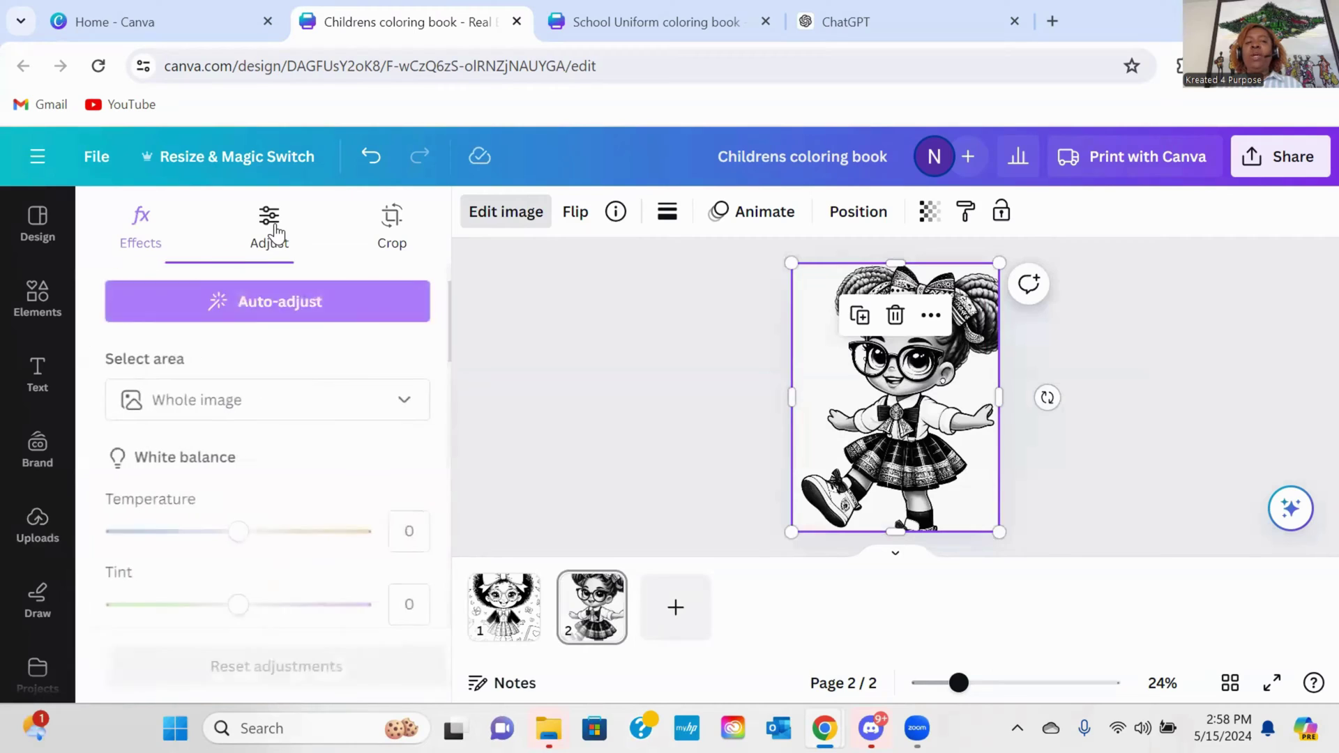
left_click_drag(442, 321, 441, 399)
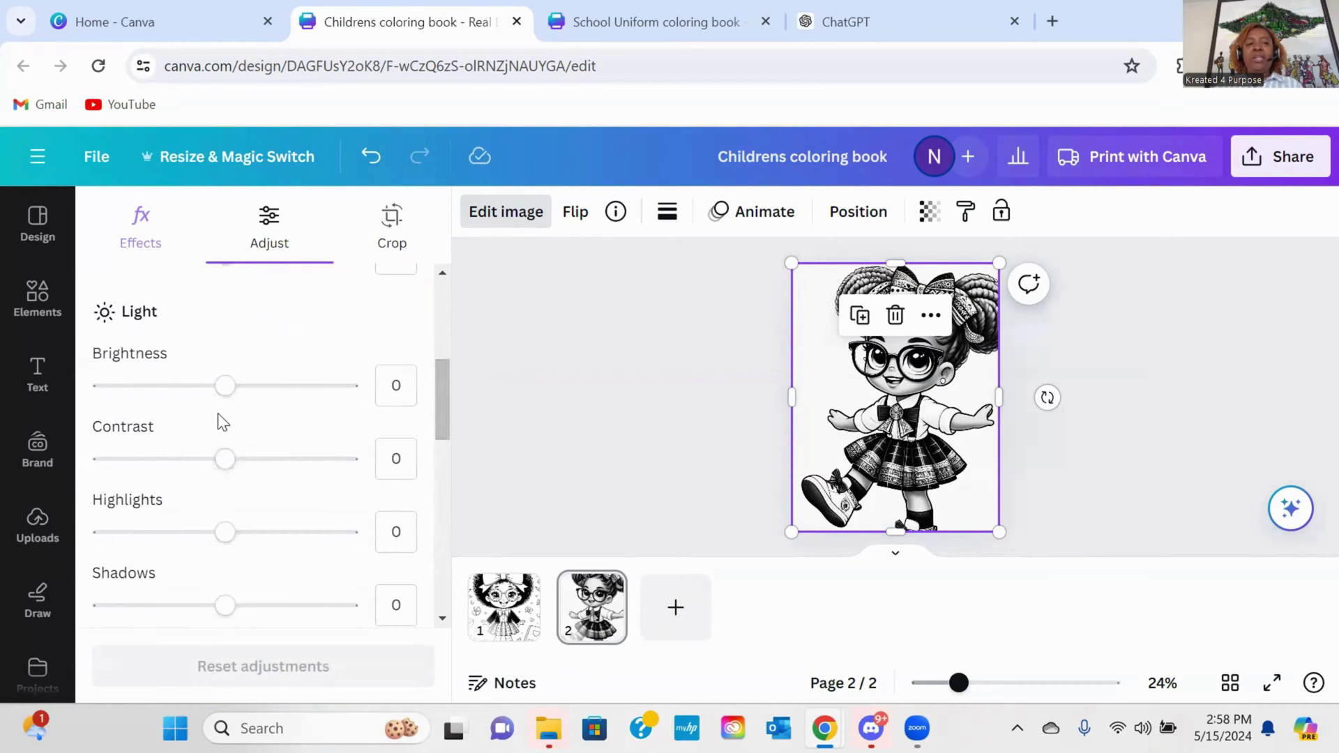
left_click_drag(224, 394, 288, 407)
left_click_drag(304, 408, 353, 411)
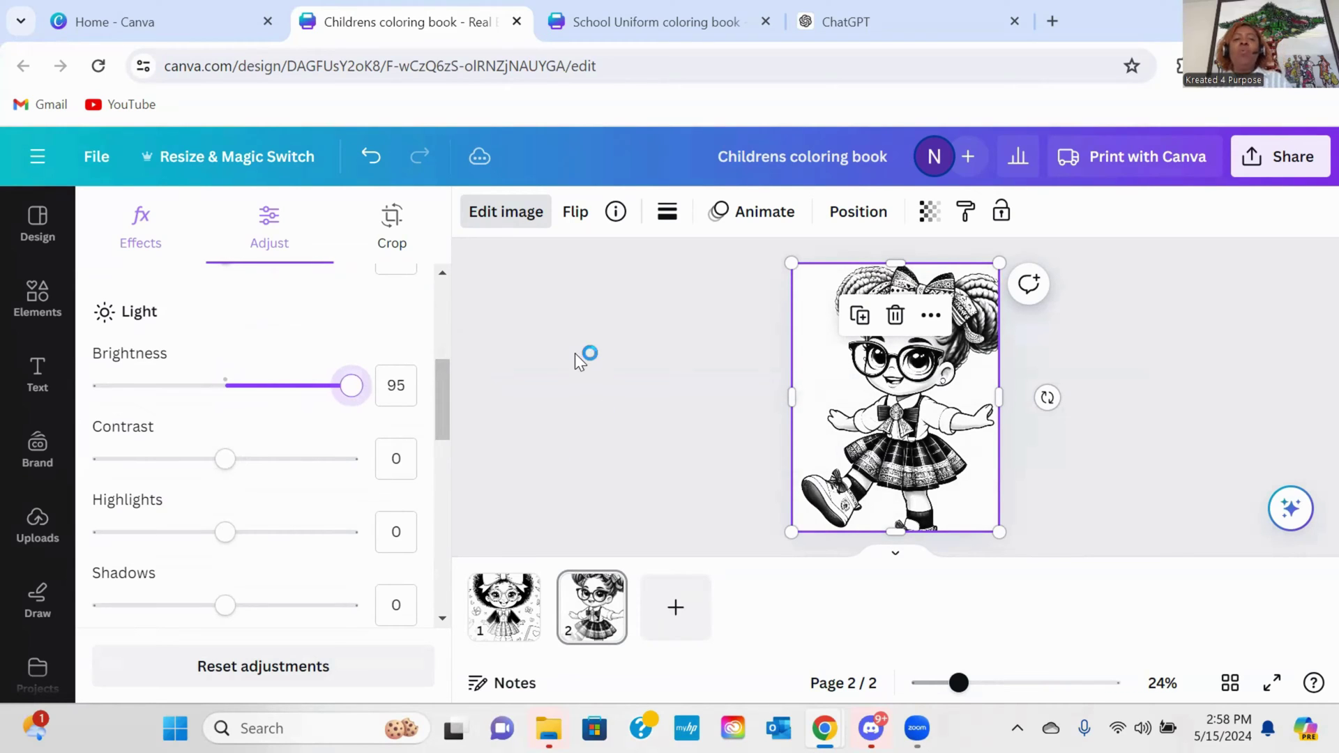
key("Escape")
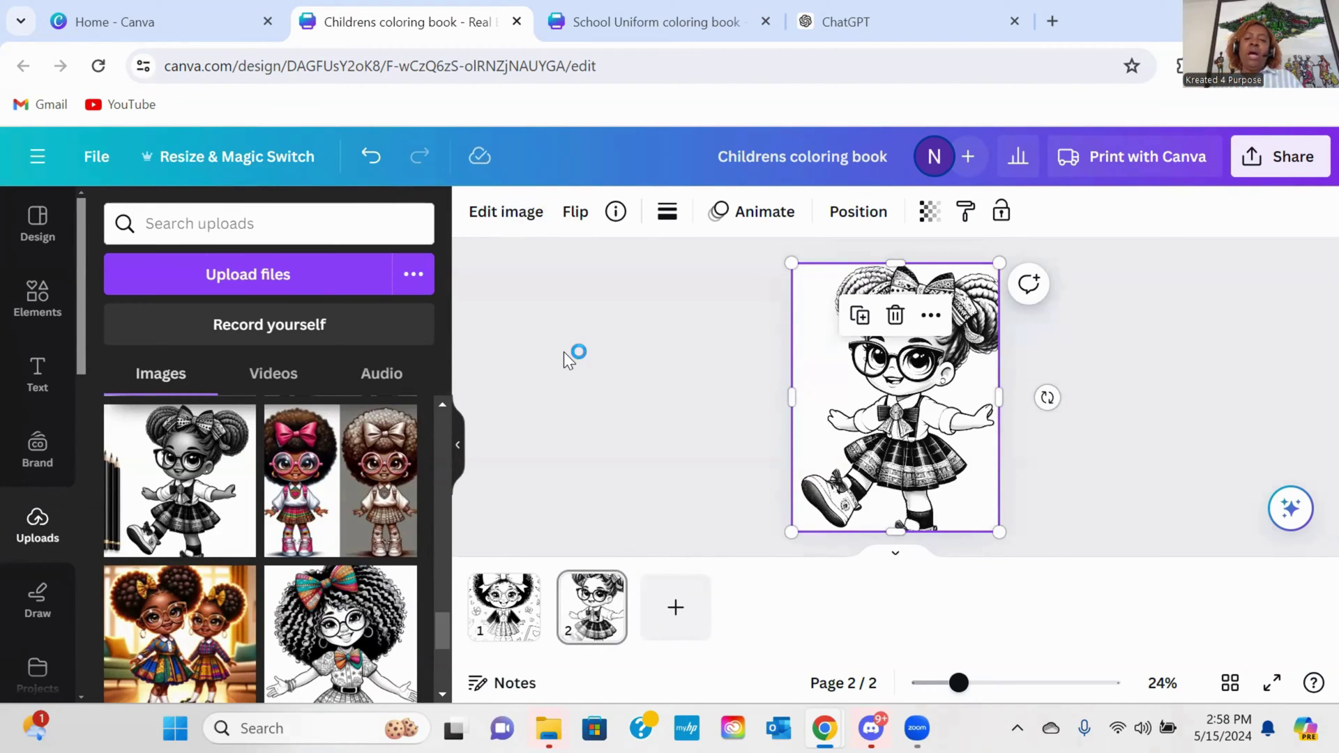
left_click(1199, 371)
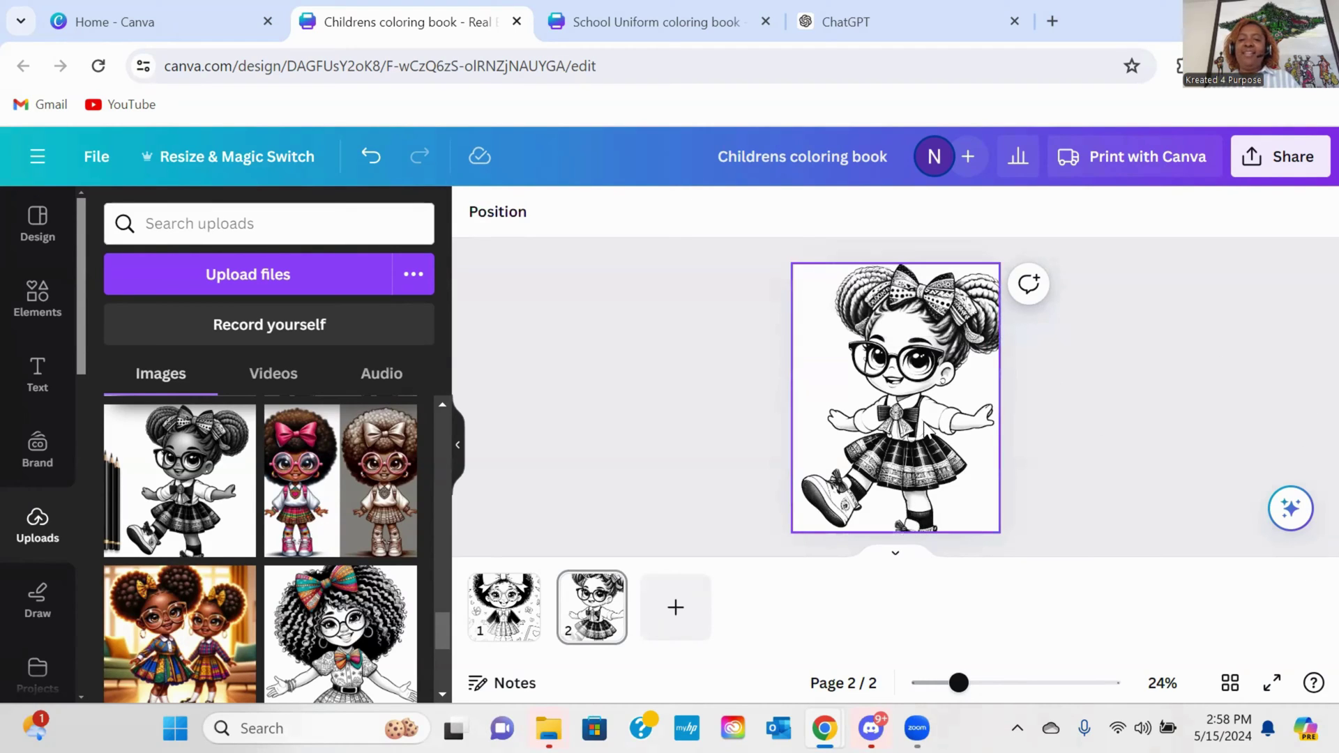